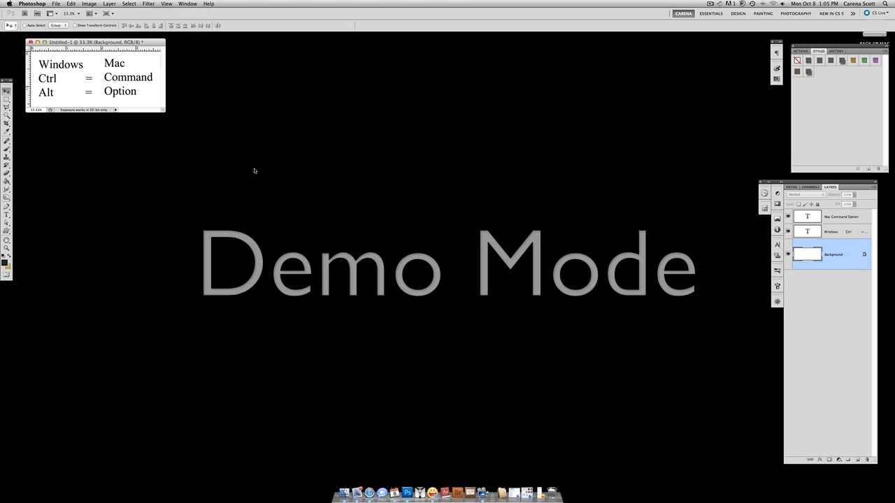
Step: Open the preview image Carena-Bonus-Bundle-Off.jpg from the Tutorial Files folder
{"action": "left_click", "coordinate": [56, 4]}
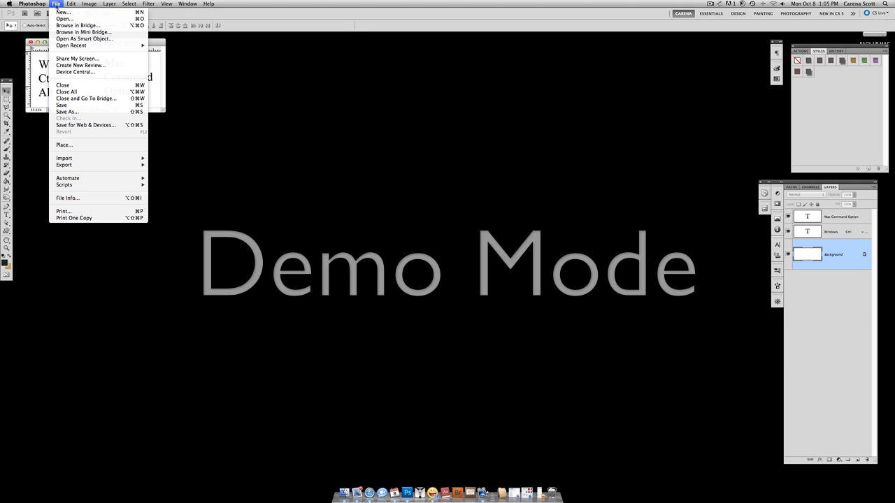
{"action": "left_click", "coordinate": [64, 19]}
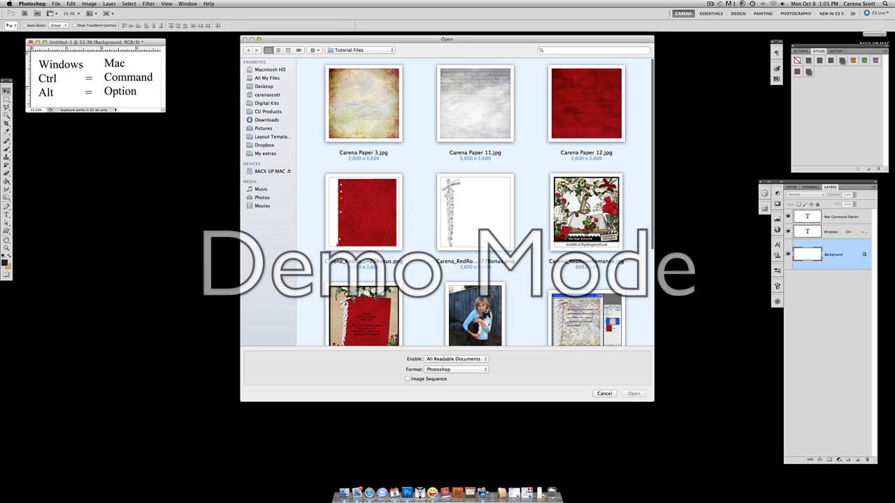
{"action": "scroll", "coordinate": [517, 189], "scroll_direction": "down", "scroll_amount": 5}
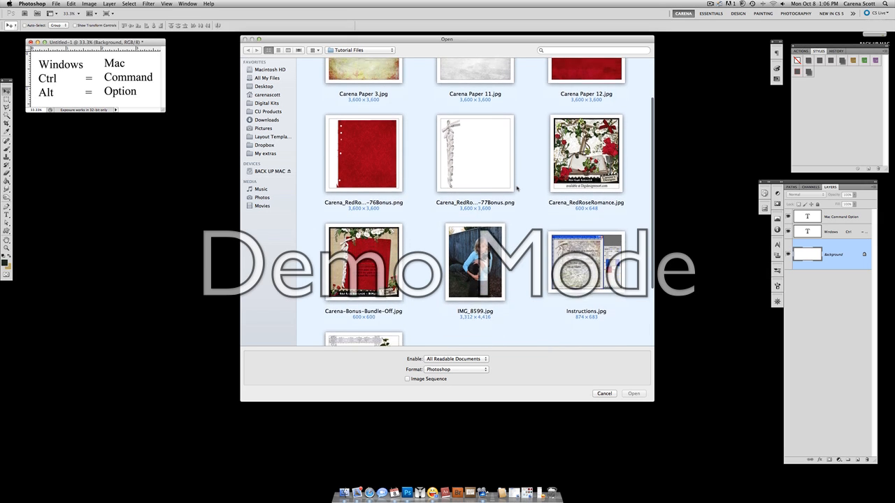
{"action": "scroll", "coordinate": [507, 256], "scroll_direction": "up", "scroll_amount": 2}
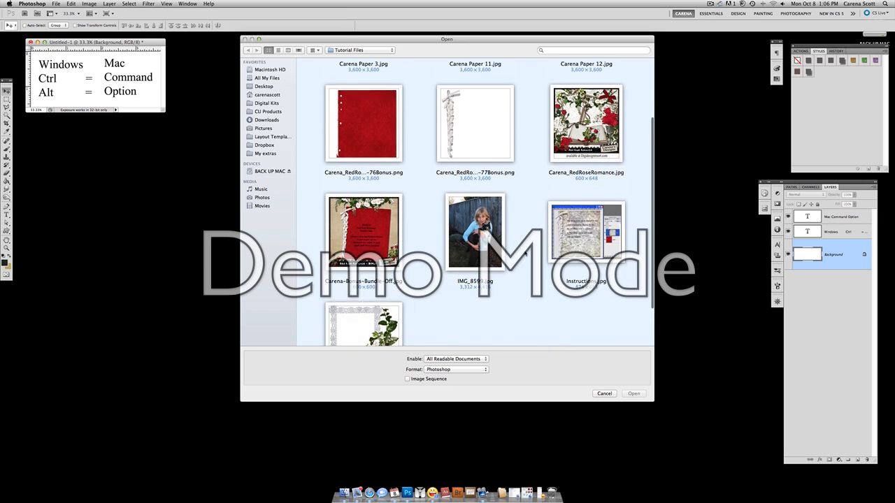
{"action": "scroll", "coordinate": [526, 254], "scroll_direction": "down", "scroll_amount": 4}
{"action": "left_click", "coordinate": [363, 178]}
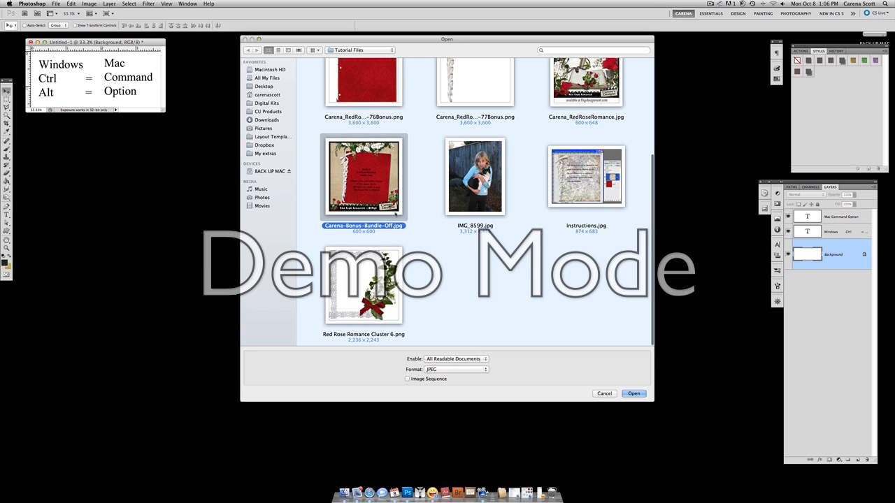
{"action": "left_click", "coordinate": [632, 393]}
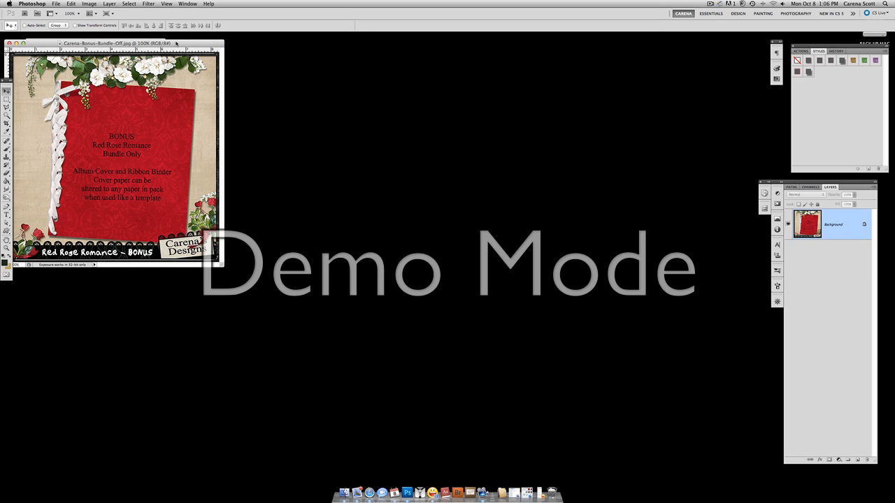
Step: Enlarge the bonus bundle preview to fit the screen, examine the album cover and ribbon binder, and close the image
{"action": "left_click_drag", "start_coordinate": [177, 44], "coordinate": [475, 83]}
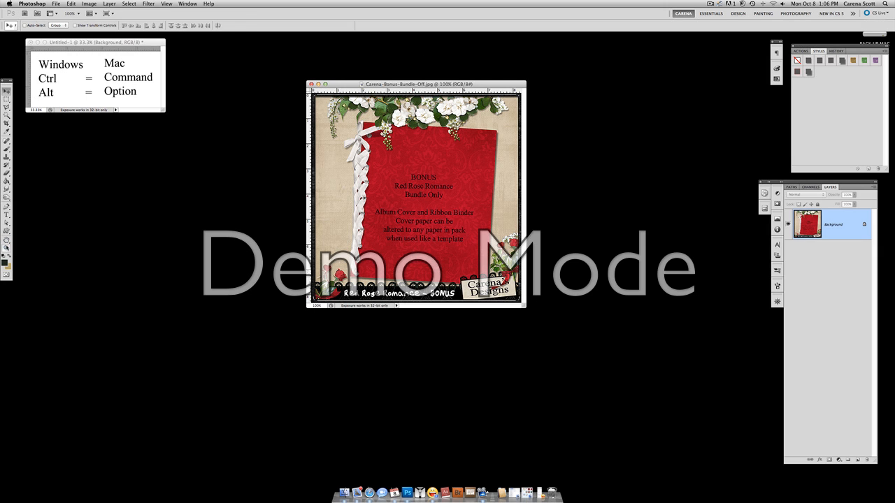
{"action": "left_click", "coordinate": [6, 247]}
{"action": "double_click", "coordinate": [7, 240]}
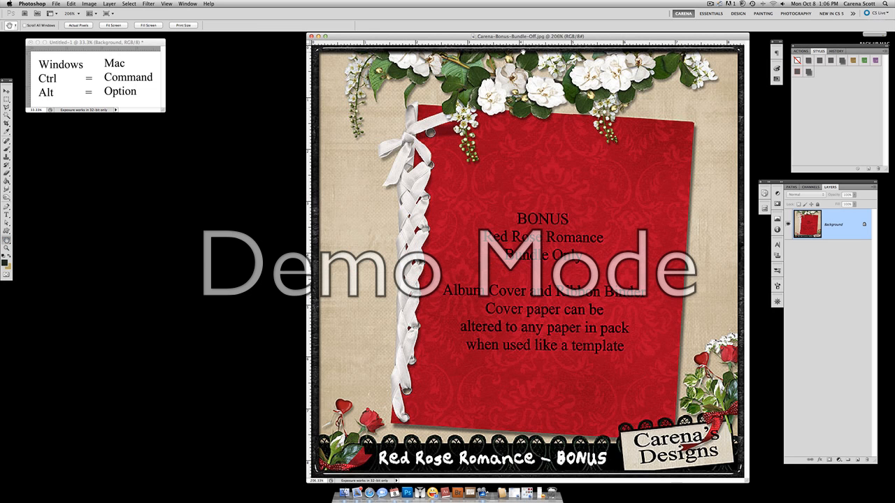
{"action": "left_click_drag", "start_coordinate": [496, 37], "coordinate": [364, 36]}
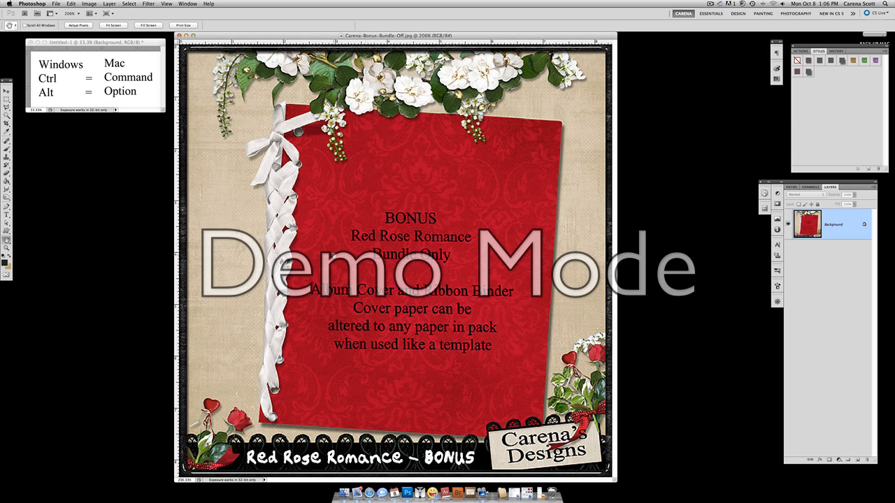
{"action": "left_click", "coordinate": [179, 35]}
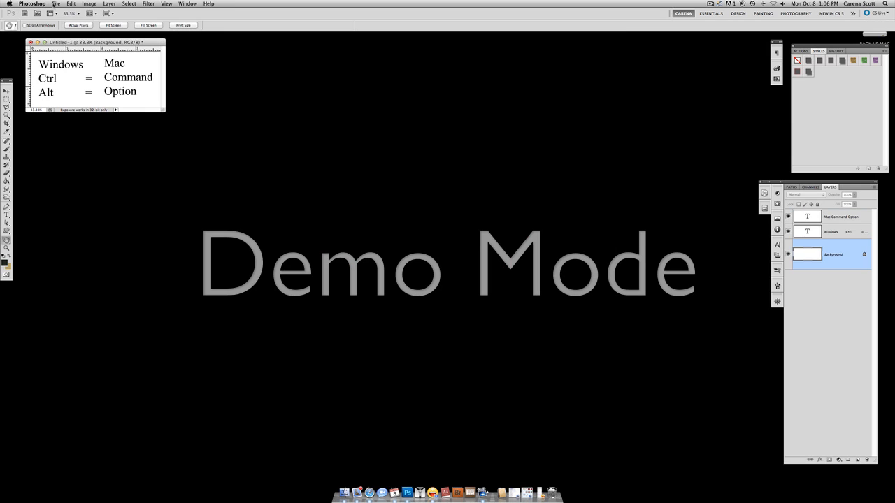
Step: Open the -76Bonus.png red cover, the -77Bonus.png ribbon binder and Carena Paper 11.jpg together from Tutorial Files
{"action": "left_click", "coordinate": [55, 4]}
{"action": "left_click", "coordinate": [66, 19]}
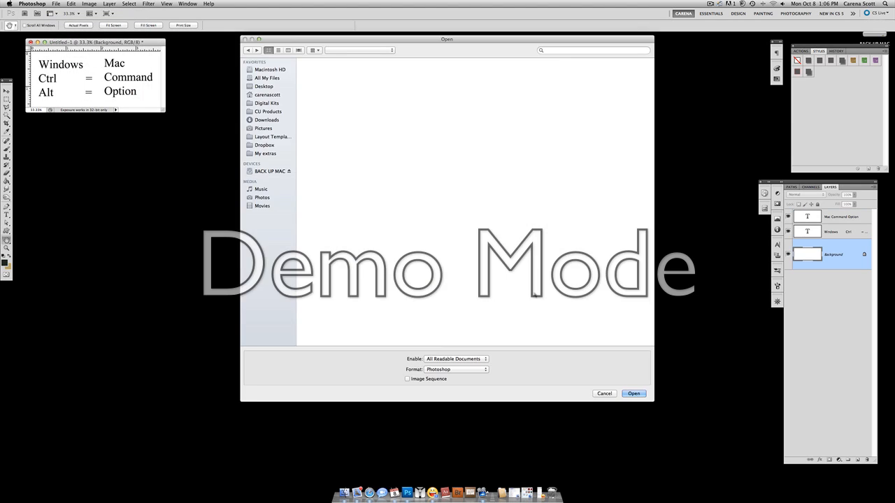
{"action": "left_click", "coordinate": [390, 222]}
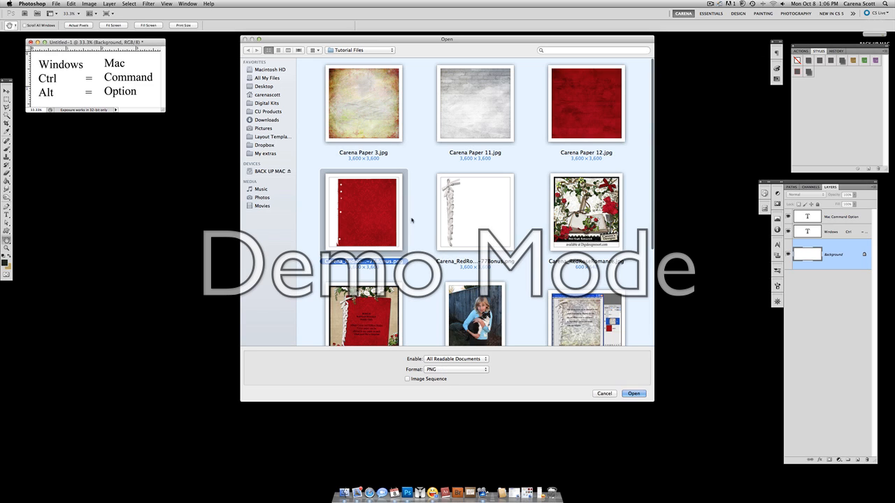
{"action": "left_click", "coordinate": [474, 220], "text": "super"}
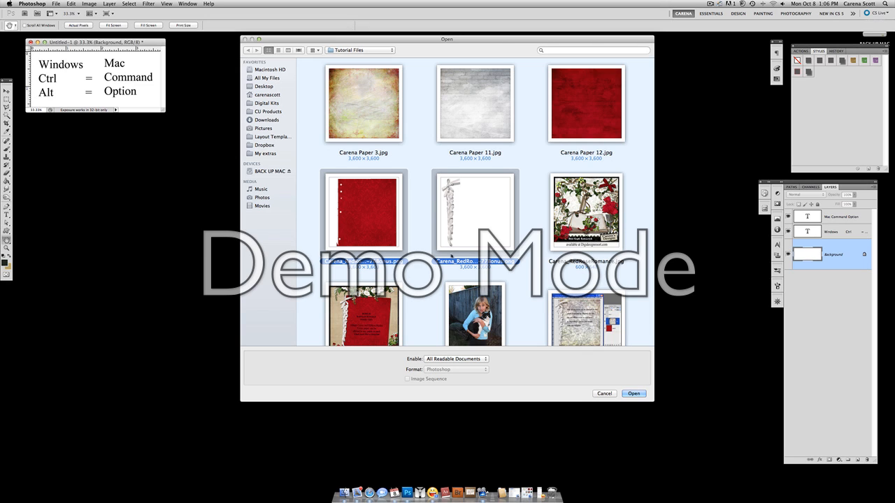
{"action": "scroll", "coordinate": [524, 280], "scroll_direction": "down", "scroll_amount": 1}
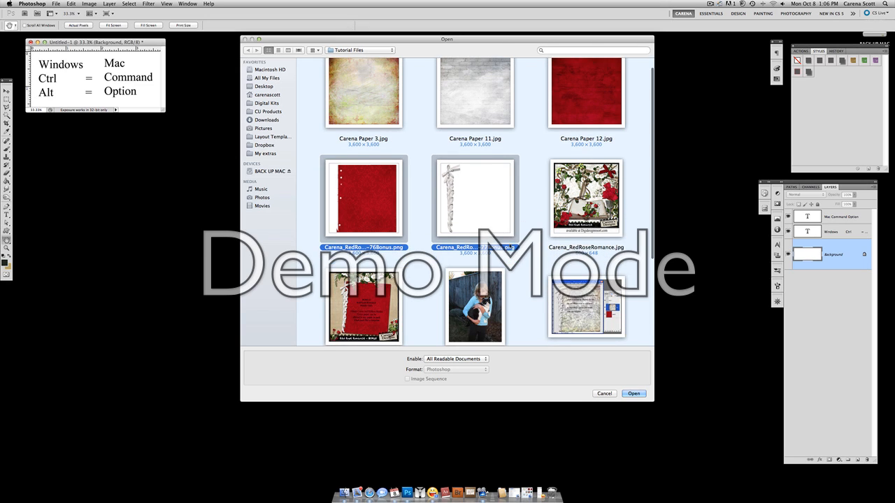
{"action": "scroll", "coordinate": [503, 231], "scroll_direction": "up", "scroll_amount": 1}
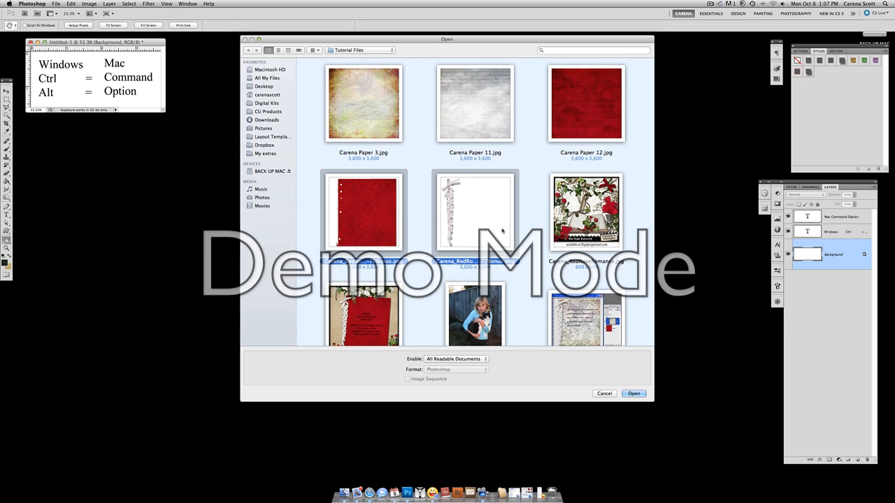
{"action": "left_click", "coordinate": [483, 112], "text": "super"}
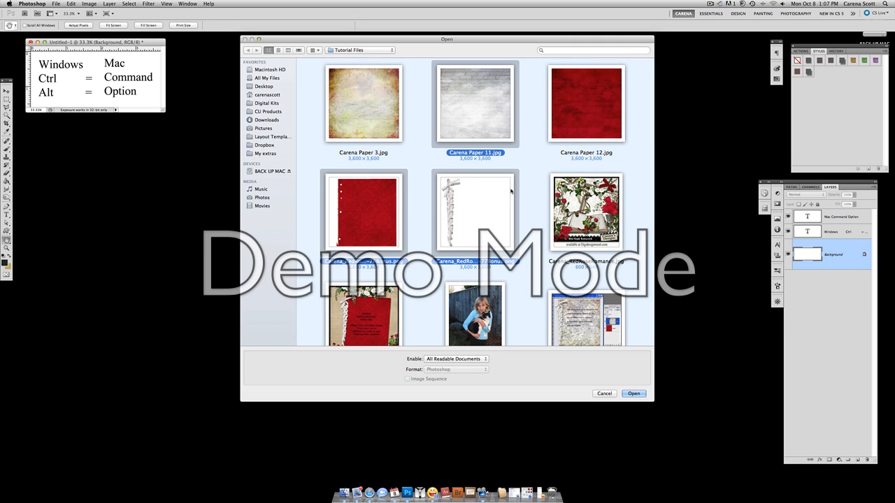
{"action": "scroll", "coordinate": [511, 191], "scroll_direction": "down", "scroll_amount": 4}
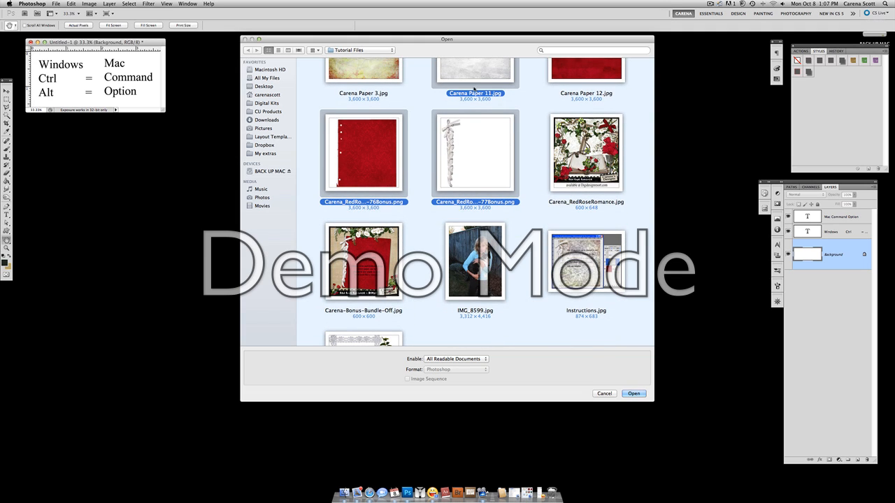
{"action": "left_click", "coordinate": [633, 394]}
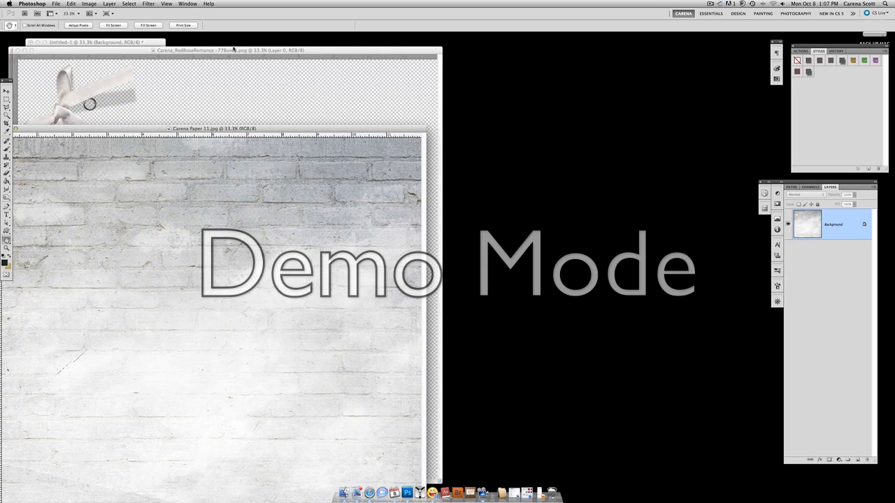
Step: Arrange the document windows so the red cover sits beside the ribbon binder and both are accessible
{"action": "left_click_drag", "start_coordinate": [234, 50], "coordinate": [209, 147]}
{"action": "double_click", "coordinate": [226, 51]}
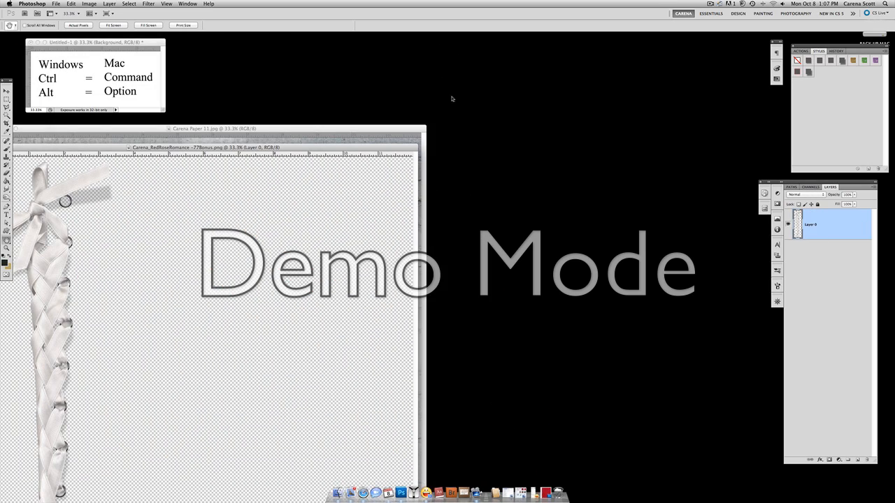
{"action": "left_click", "coordinate": [549, 489]}
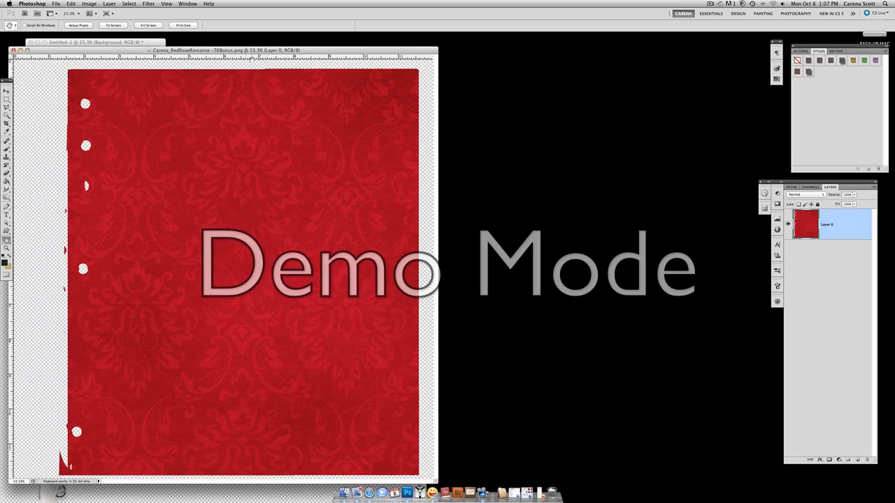
{"action": "left_click_drag", "start_coordinate": [247, 51], "coordinate": [480, 41]}
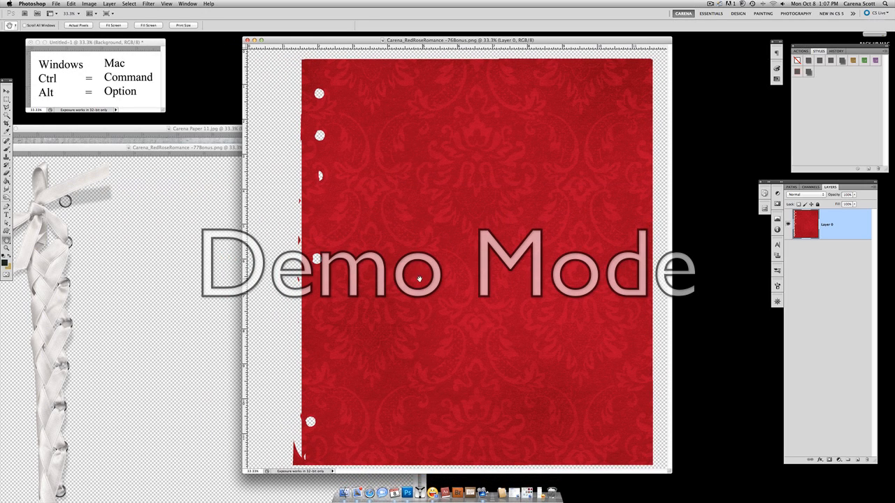
Step: Copy the ribbon binder into the red cover document with the Move tool, aligning its eyelets with the punched holes
{"action": "left_click", "coordinate": [148, 239]}
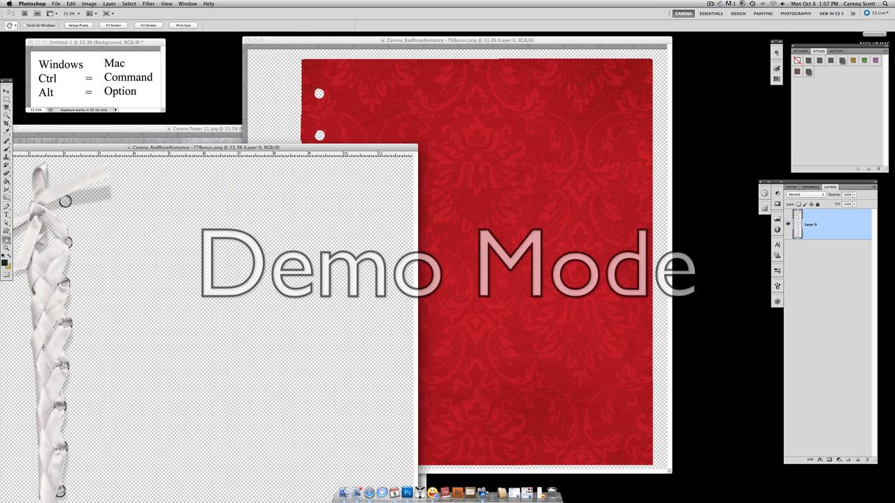
{"action": "left_click", "coordinate": [6, 92]}
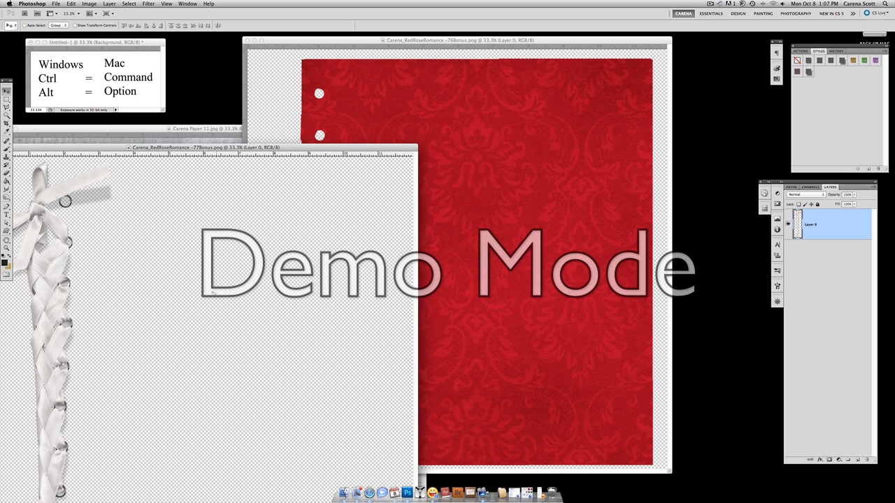
{"action": "left_click_drag", "start_coordinate": [199, 295], "coordinate": [508, 239]}
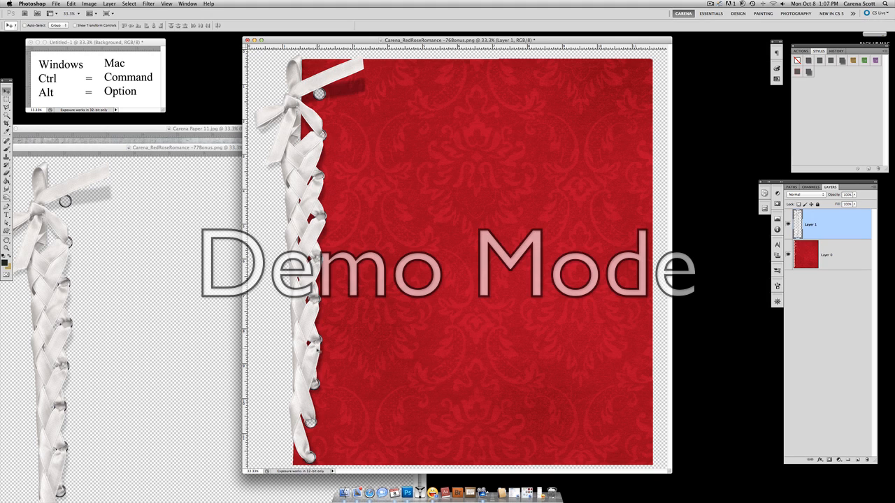
Step: Close the separate -77Bonus.png ribbon binder document
{"action": "left_click", "coordinate": [154, 301]}
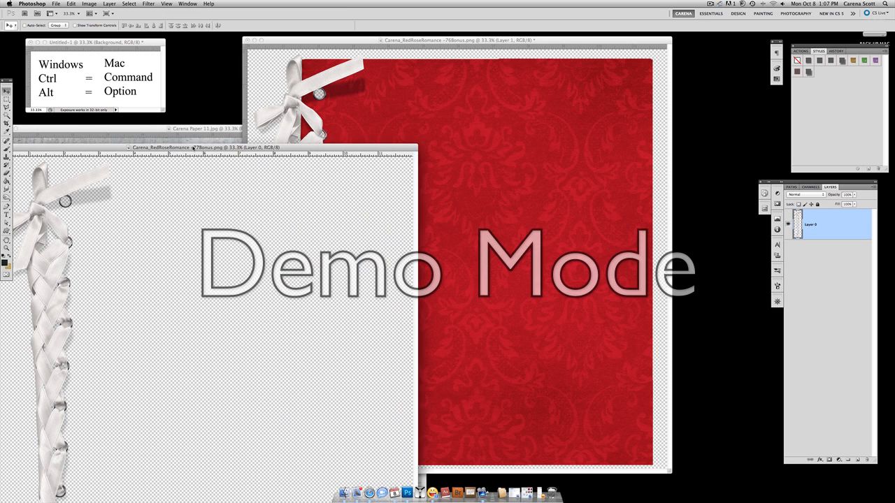
{"action": "left_click_drag", "start_coordinate": [194, 149], "coordinate": [307, 128]}
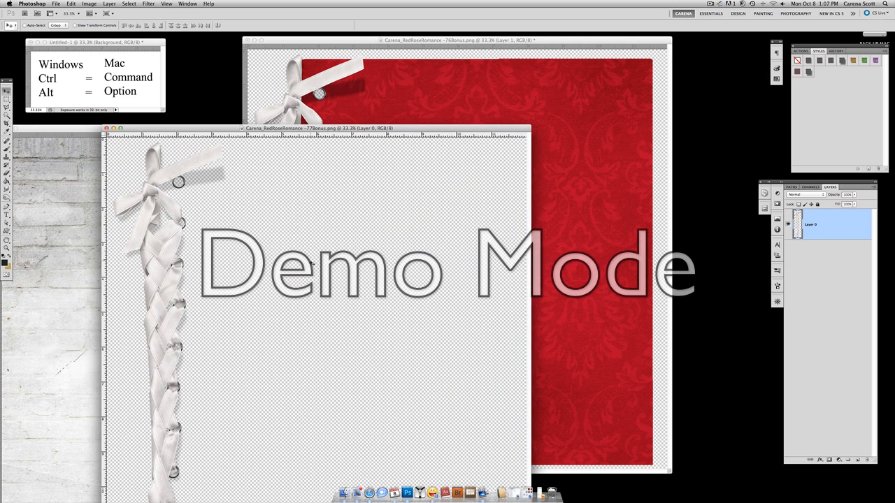
{"action": "left_click", "coordinate": [106, 129]}
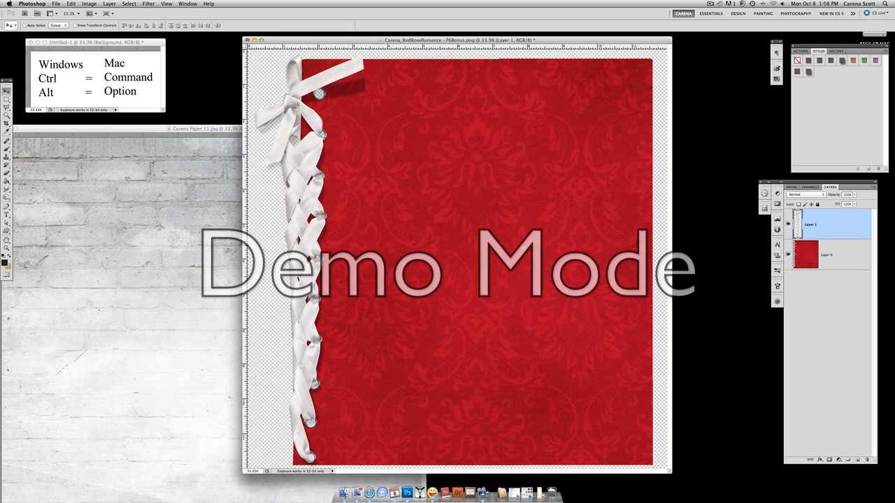
Step: Copy the Carena Paper 11 brick paper into the cover document beneath the ribbon layer and clip it to the red cover layer
{"action": "left_click", "coordinate": [223, 231]}
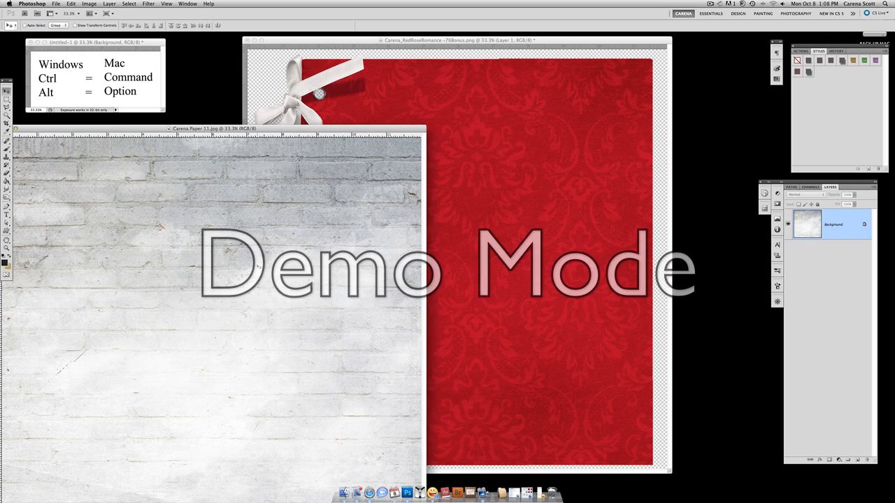
{"action": "left_click_drag", "start_coordinate": [257, 267], "coordinate": [552, 227]}
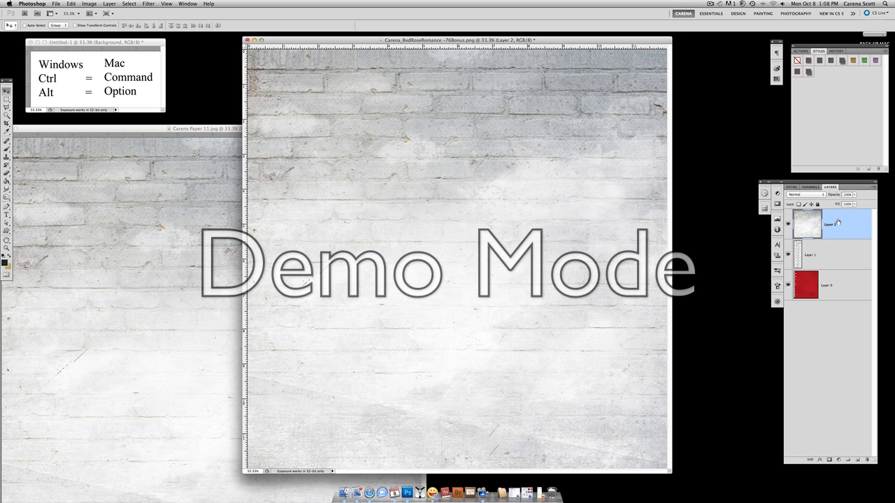
{"action": "left_click_drag", "start_coordinate": [838, 222], "coordinate": [837, 263]}
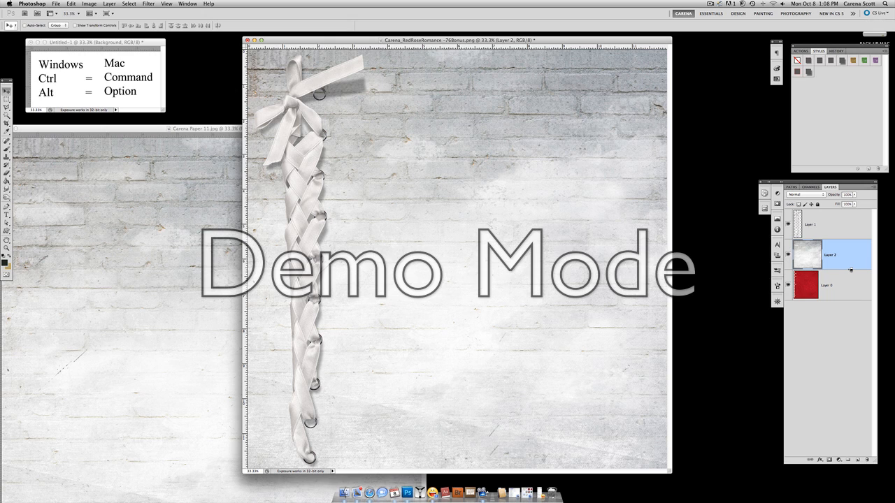
{"action": "left_click", "coordinate": [850, 269], "text": "alt"}
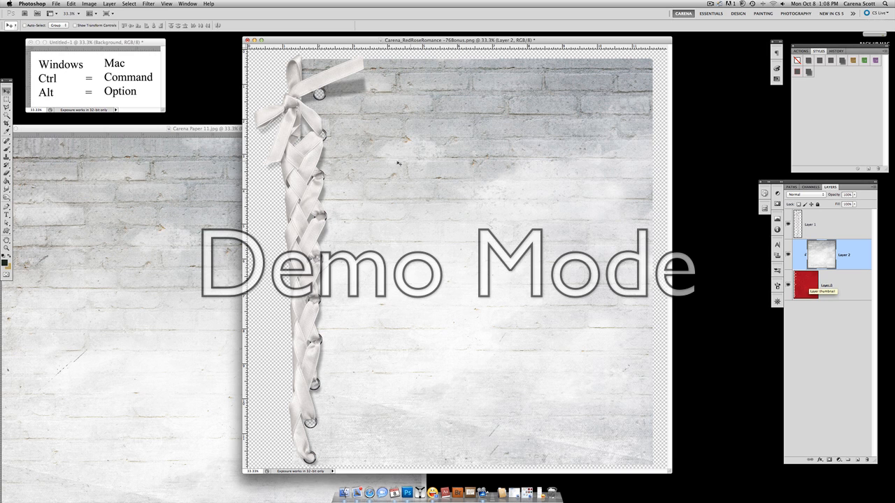
Step: Close the Carena Paper 11.jpg document and shift the album cover window slightly over
{"action": "left_click_drag", "start_coordinate": [15, 129], "coordinate": [93, 130]}
{"action": "left_click", "coordinate": [83, 131]}
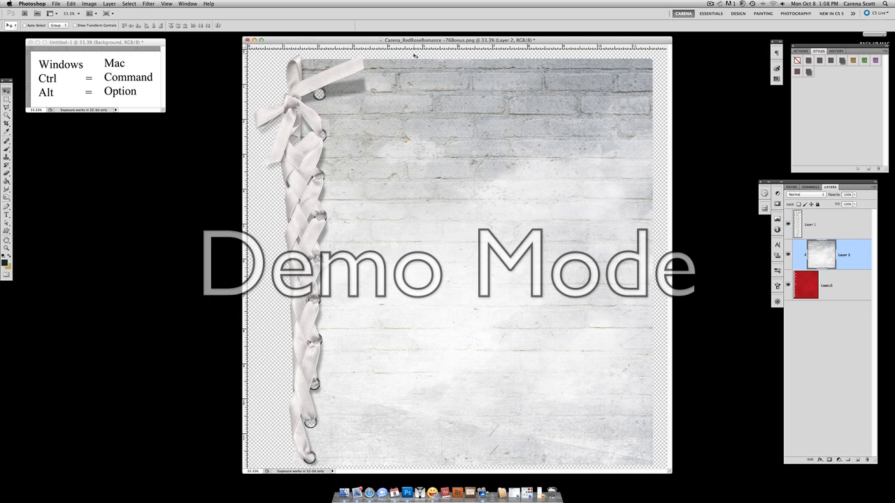
{"action": "left_click_drag", "start_coordinate": [415, 42], "coordinate": [396, 42]}
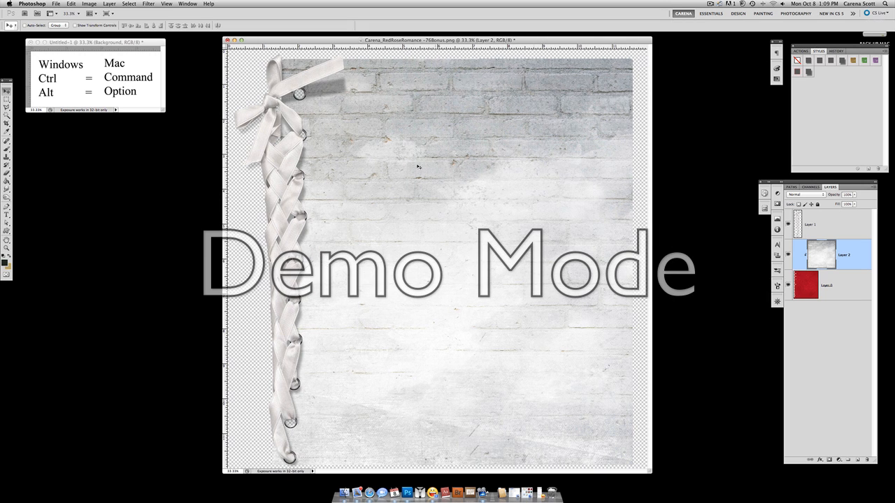
Step: Open Carena Paper 12.jpg and Red Rose Romance Cluster 6.png together from the Tutorial Files folder
{"action": "left_click", "coordinate": [56, 4]}
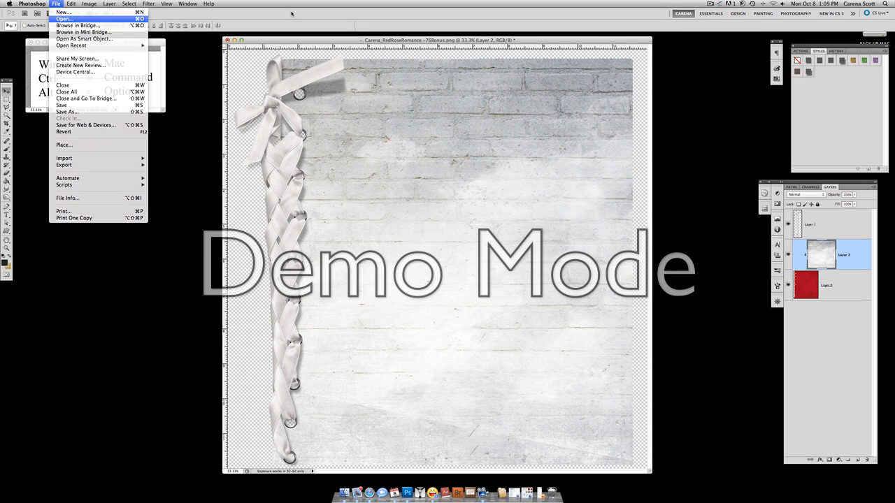
{"action": "left_click", "coordinate": [66, 19]}
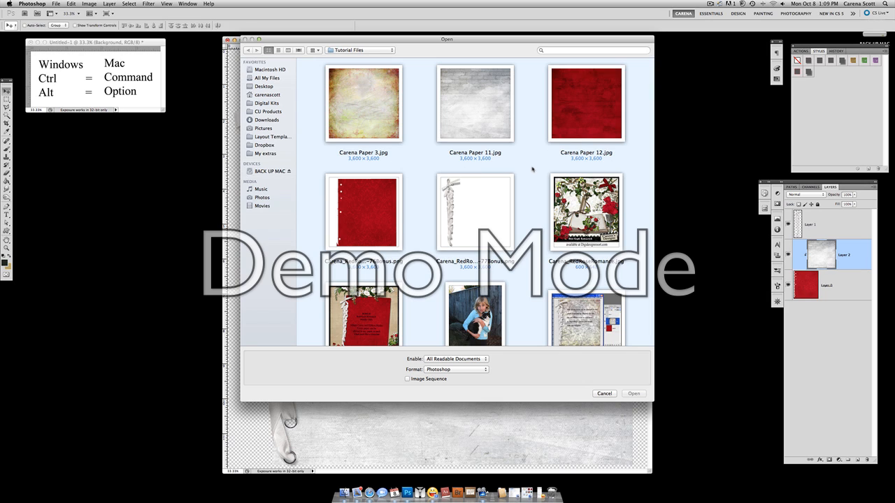
{"action": "left_click", "coordinate": [579, 122]}
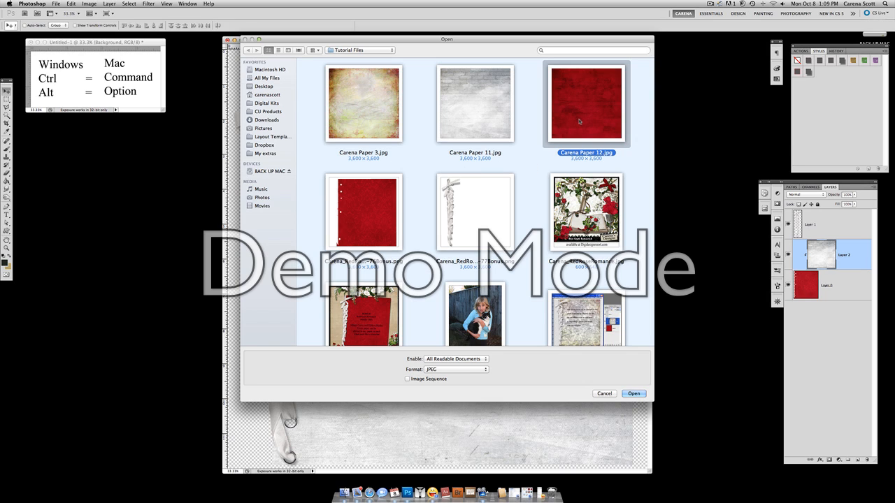
{"action": "scroll", "coordinate": [538, 303], "scroll_direction": "down", "scroll_amount": 3}
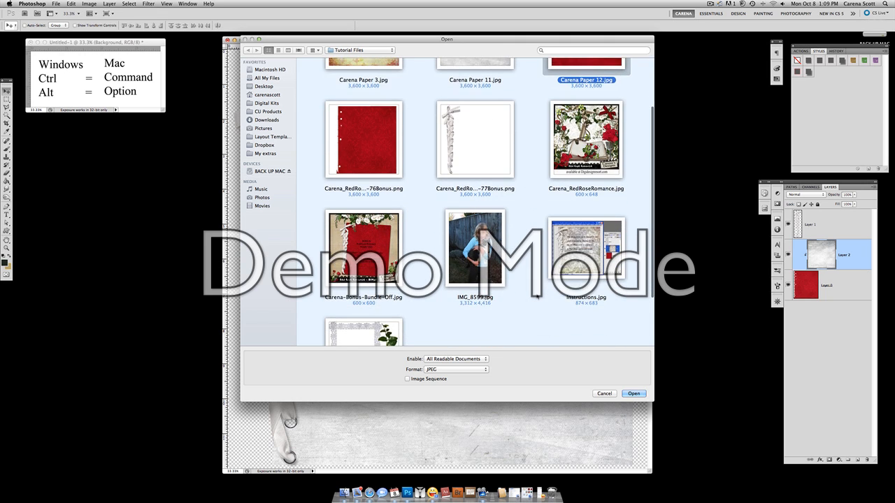
{"action": "scroll", "coordinate": [537, 296], "scroll_direction": "down", "scroll_amount": 3}
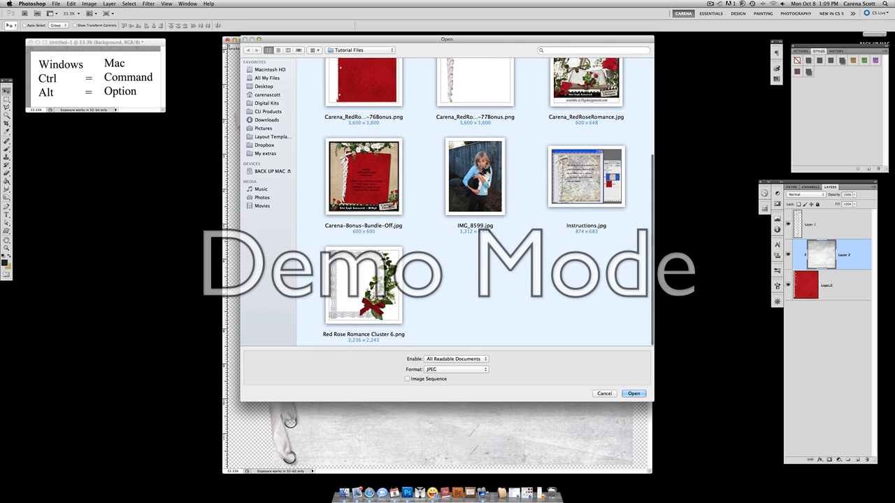
{"action": "left_click", "coordinate": [363, 285]}
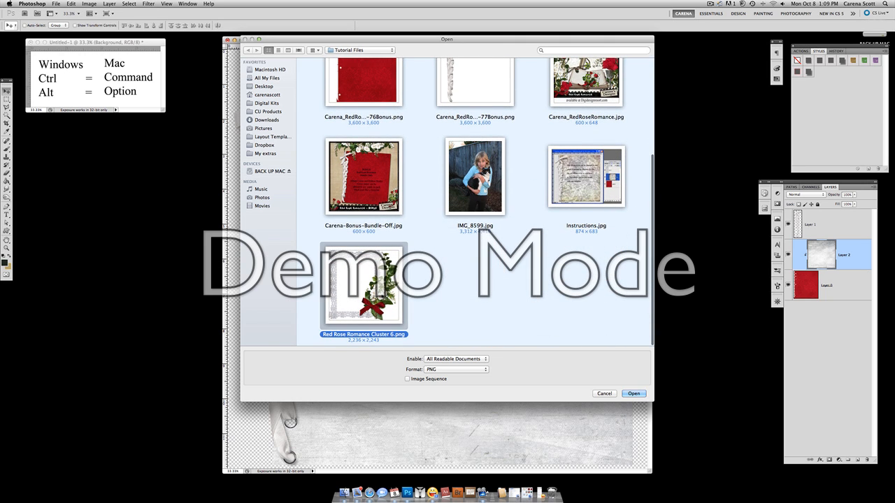
{"action": "scroll", "coordinate": [556, 145], "scroll_direction": "up", "scroll_amount": 3}
{"action": "left_click", "coordinate": [570, 86]}
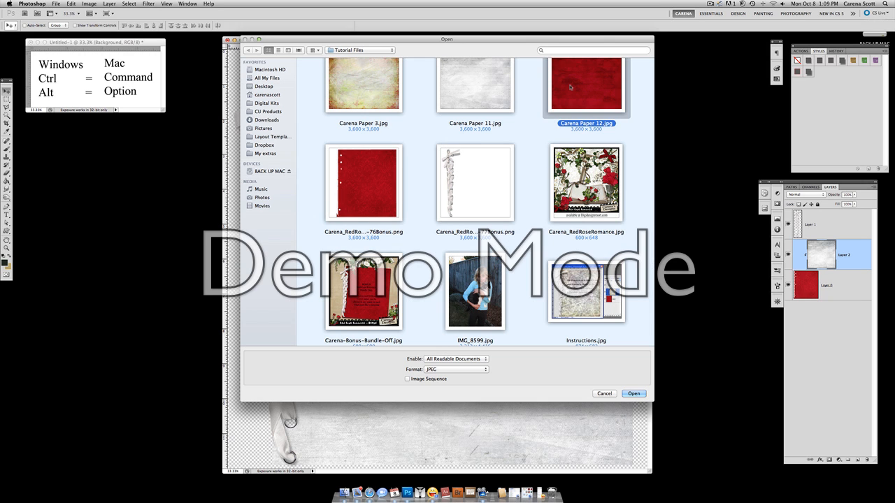
{"action": "scroll", "coordinate": [570, 87], "scroll_direction": "down", "scroll_amount": 3}
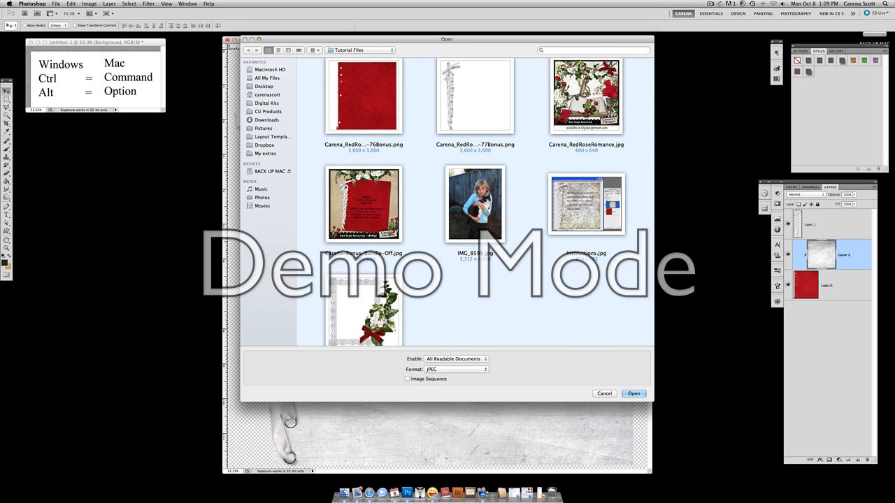
{"action": "scroll", "coordinate": [475, 202], "scroll_direction": "up", "scroll_amount": 3}
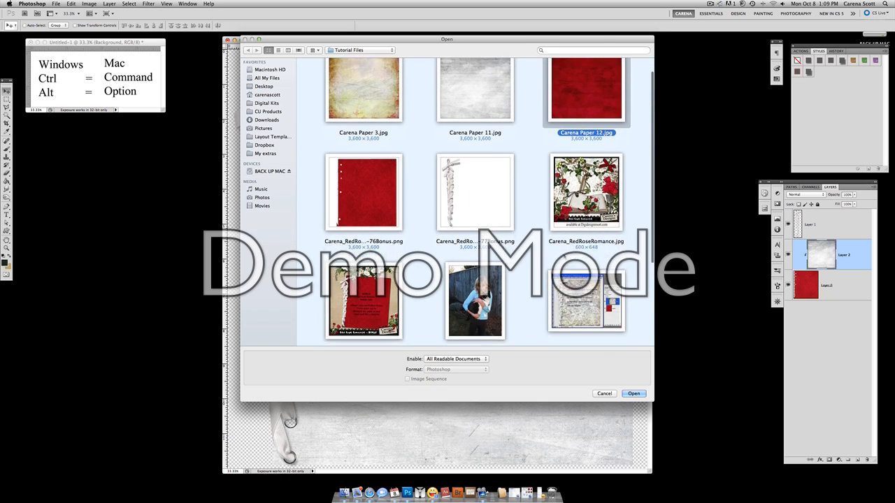
{"action": "scroll", "coordinate": [475, 202], "scroll_direction": "down", "scroll_amount": 3}
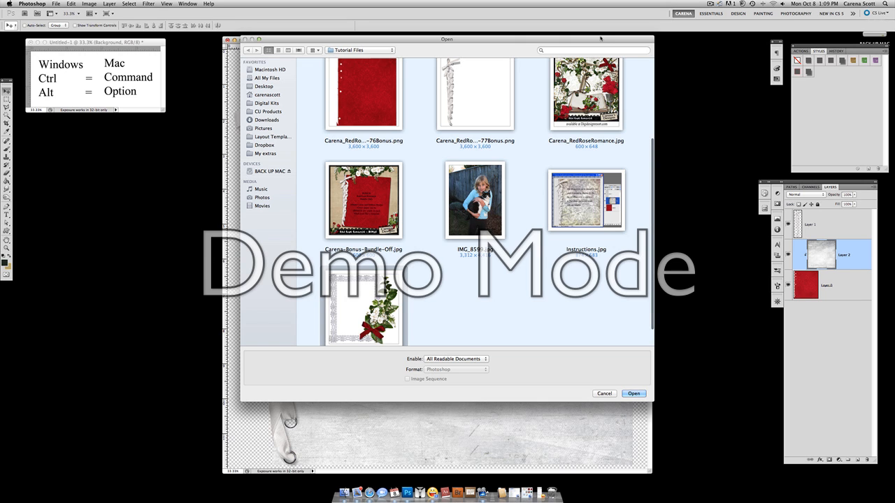
{"action": "scroll", "coordinate": [415, 307], "scroll_direction": "down", "scroll_amount": 1}
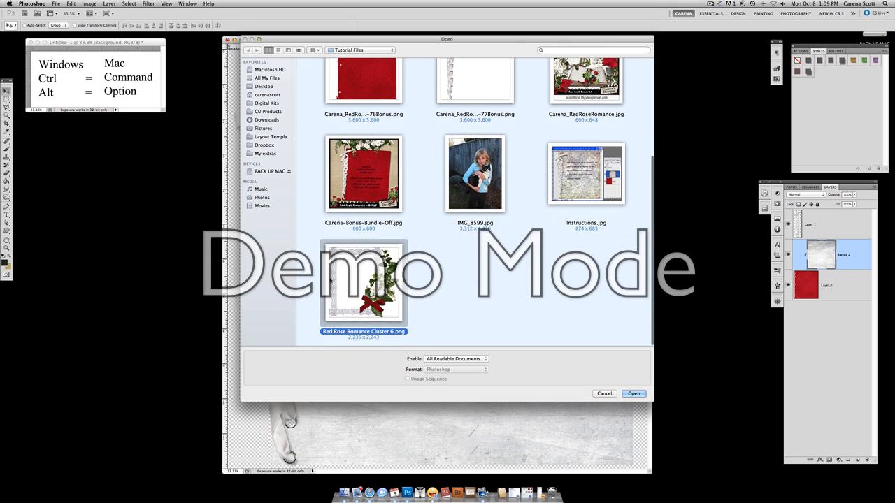
{"action": "scroll", "coordinate": [594, 140], "scroll_direction": "up", "scroll_amount": 10}
{"action": "left_click", "coordinate": [594, 128]}
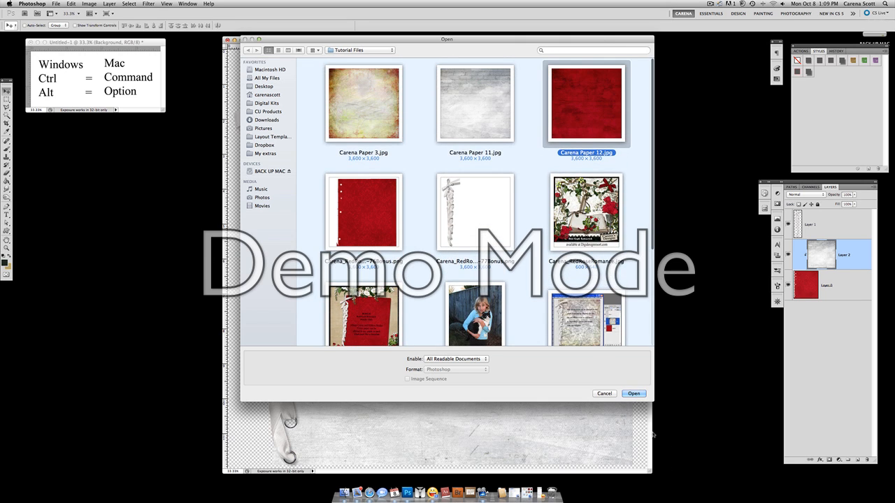
{"action": "left_click", "coordinate": [633, 394]}
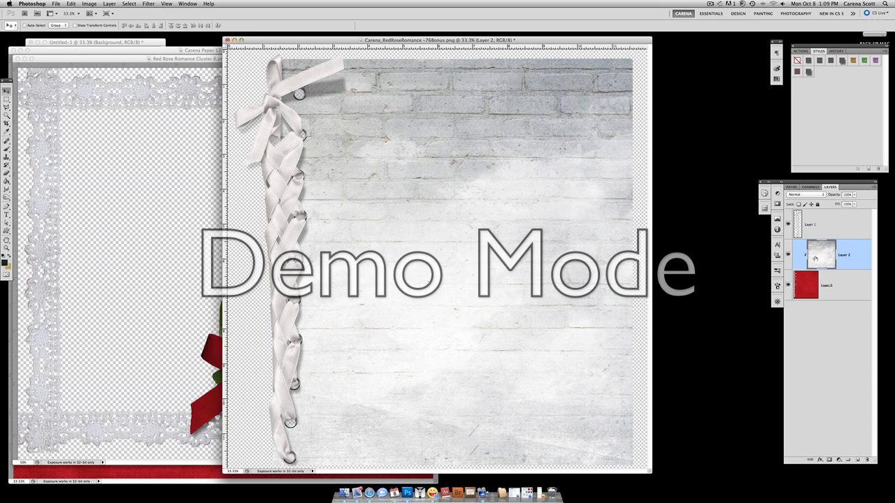
Step: Copy the Carena Paper 12 red paper into the cover document as the bottom layer, and close Carena Paper 12.jpg
{"action": "left_click", "coordinate": [128, 477]}
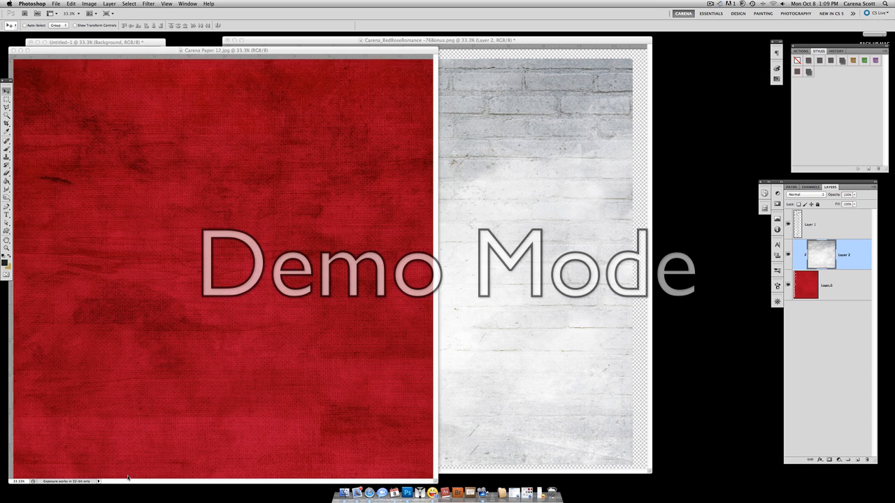
{"action": "left_click_drag", "start_coordinate": [302, 253], "coordinate": [546, 254]}
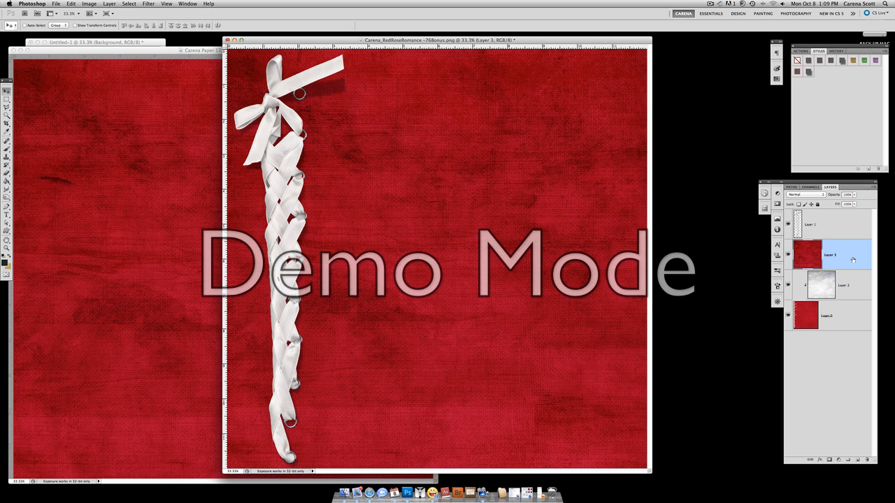
{"action": "left_click_drag", "start_coordinate": [853, 260], "coordinate": [852, 338]}
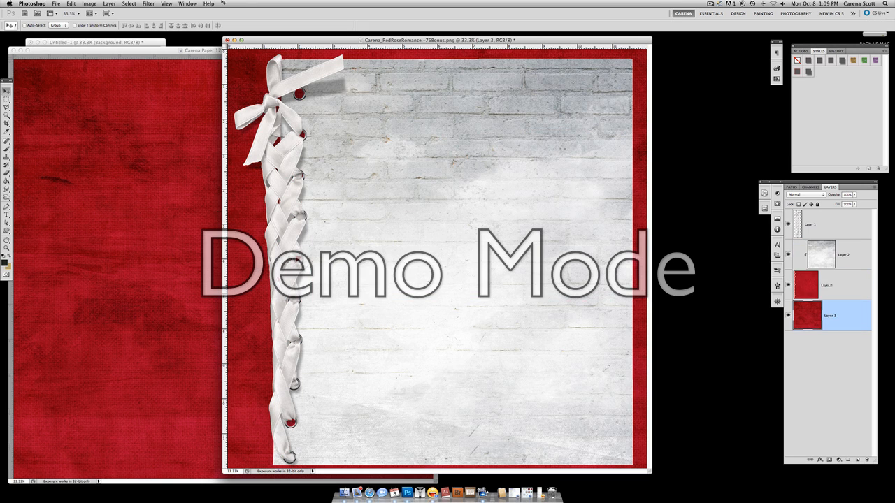
{"action": "left_click", "coordinate": [155, 94]}
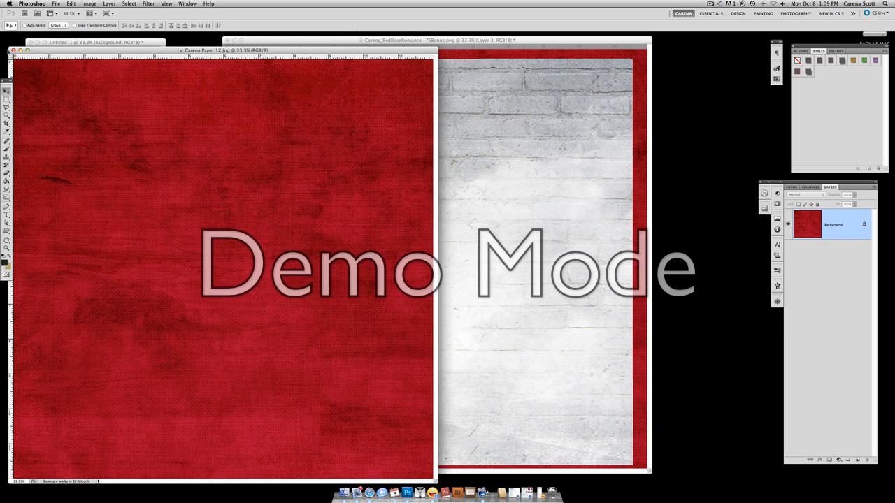
{"action": "left_click", "coordinate": [16, 52]}
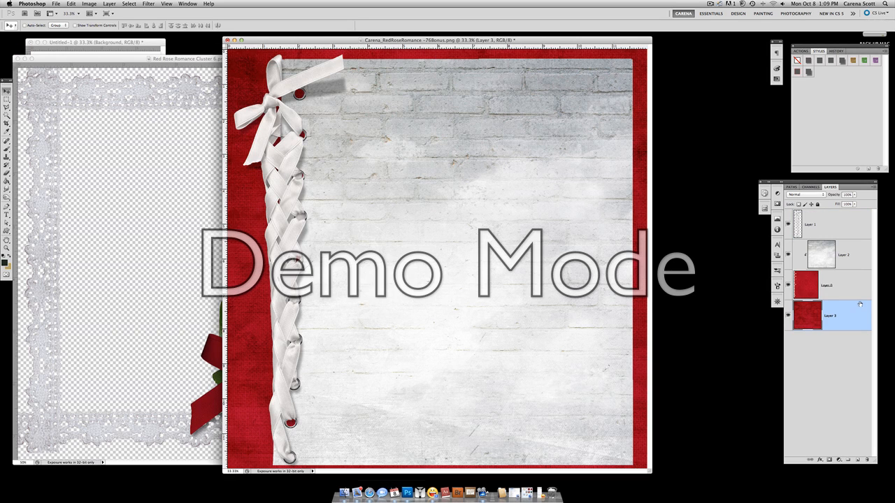
Step: Copy the Red Rose Romance Cluster 6 lace frame above the ribbon layer, position it centrally on the cover, and close its source document
{"action": "left_click", "coordinate": [834, 232]}
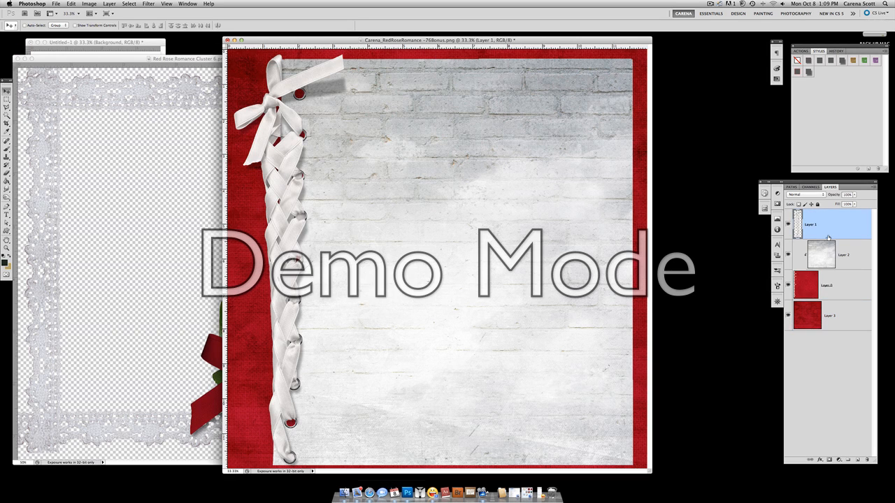
{"action": "left_click", "coordinate": [73, 184]}
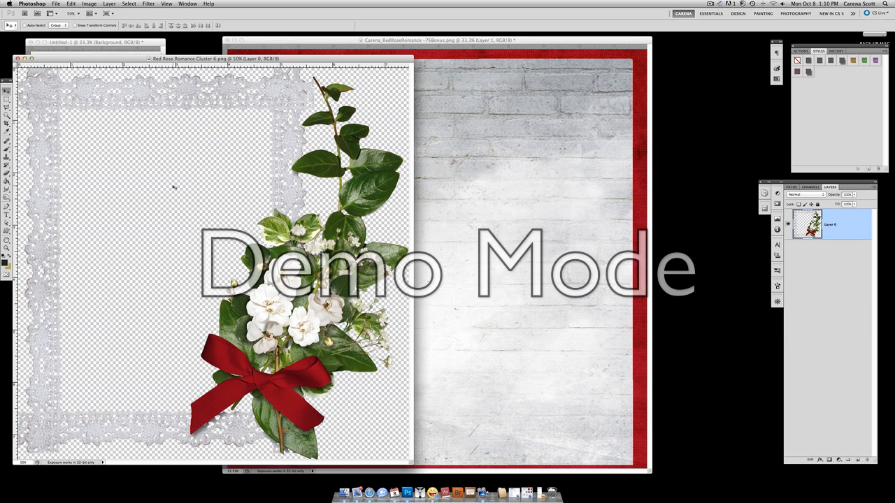
{"action": "left_click", "coordinate": [474, 245]}
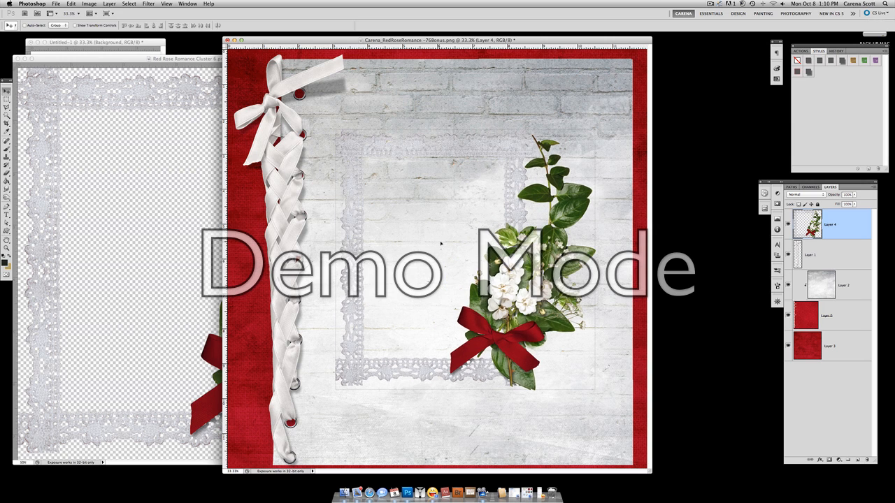
{"action": "left_click_drag", "start_coordinate": [441, 243], "coordinate": [449, 241]}
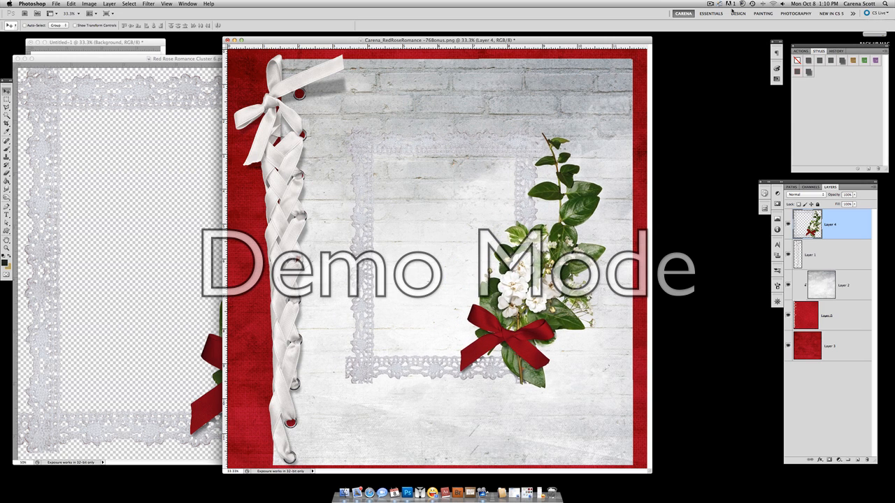
{"action": "left_click", "coordinate": [105, 161]}
{"action": "key", "text": "super+w"}
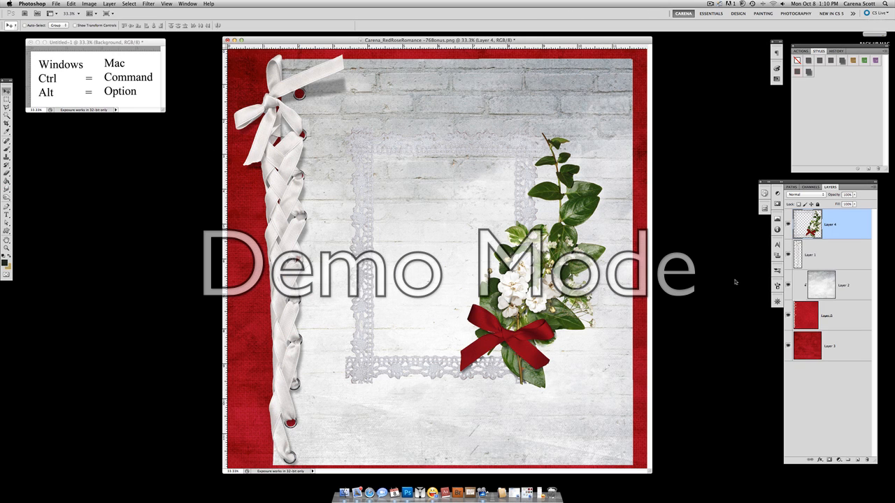
Step: Hide every layer except the lace frame cluster and select the frame's transparent opening with the Magic Wand tool
{"action": "left_click_drag", "start_coordinate": [789, 253], "coordinate": [788, 347]}
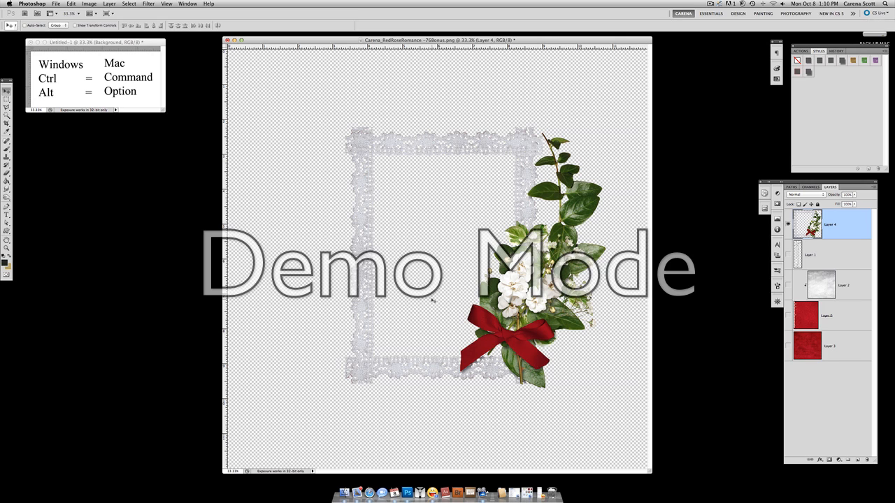
{"action": "left_click", "coordinate": [6, 115]}
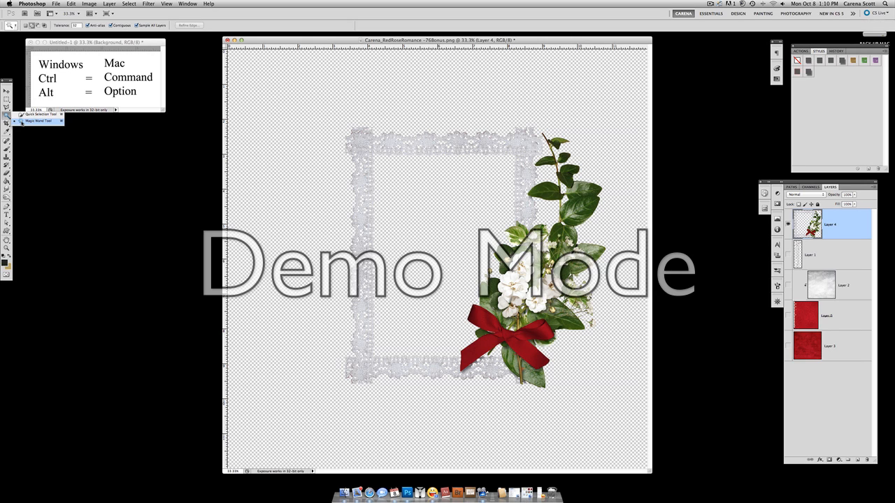
{"action": "left_click", "coordinate": [22, 123]}
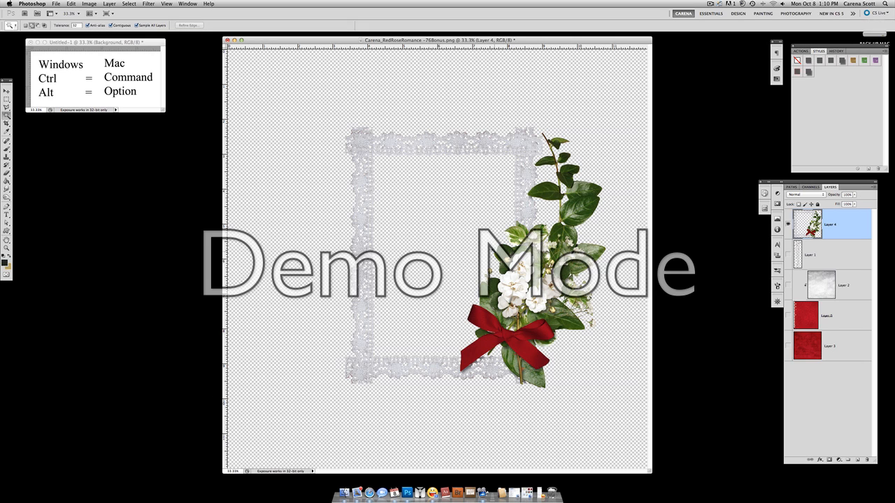
{"action": "left_click", "coordinate": [465, 227]}
{"action": "left_click", "coordinate": [31, 25]}
Step: Expand the selection of the frame's opening by 5 pixels
{"action": "left_click", "coordinate": [6, 249]}
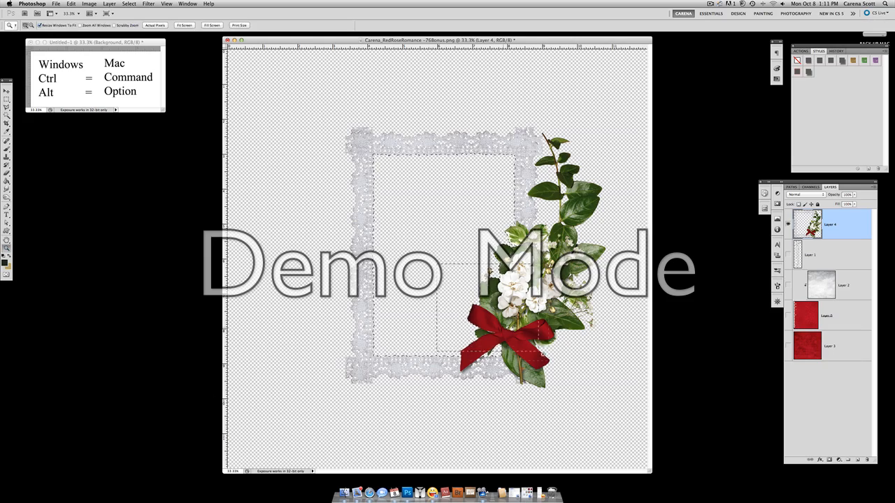
{"action": "left_click_drag", "start_coordinate": [432, 277], "coordinate": [572, 377]}
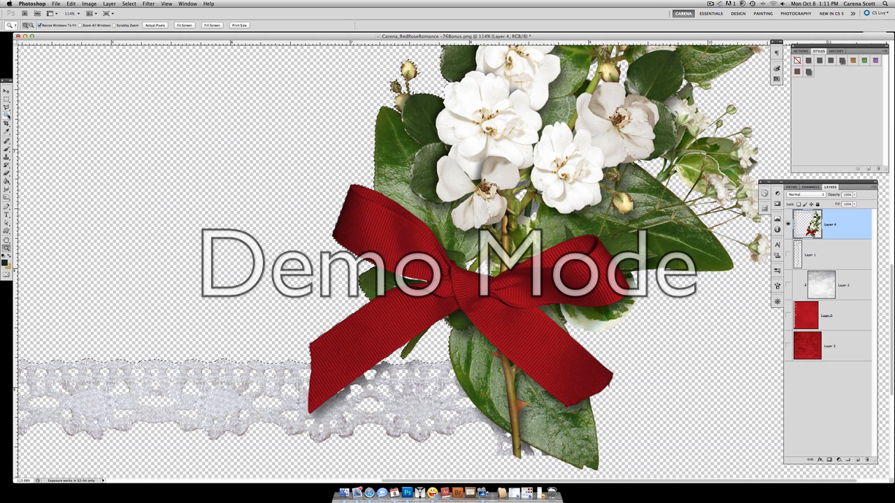
{"action": "left_click", "coordinate": [6, 115]}
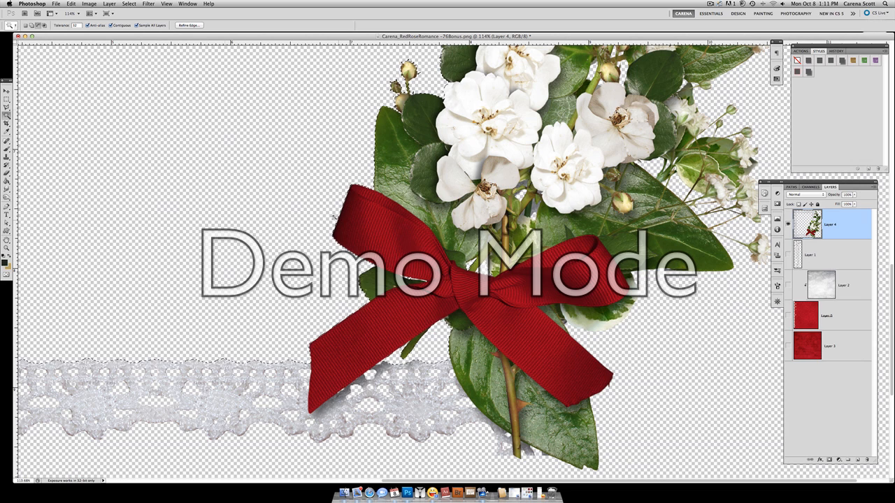
{"action": "left_click", "coordinate": [130, 4]}
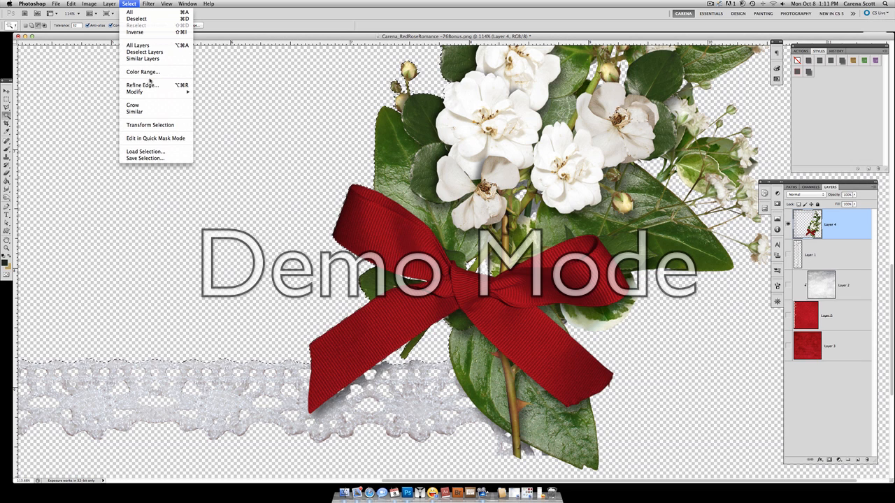
{"action": "mouse_move", "coordinate": [147, 95]}
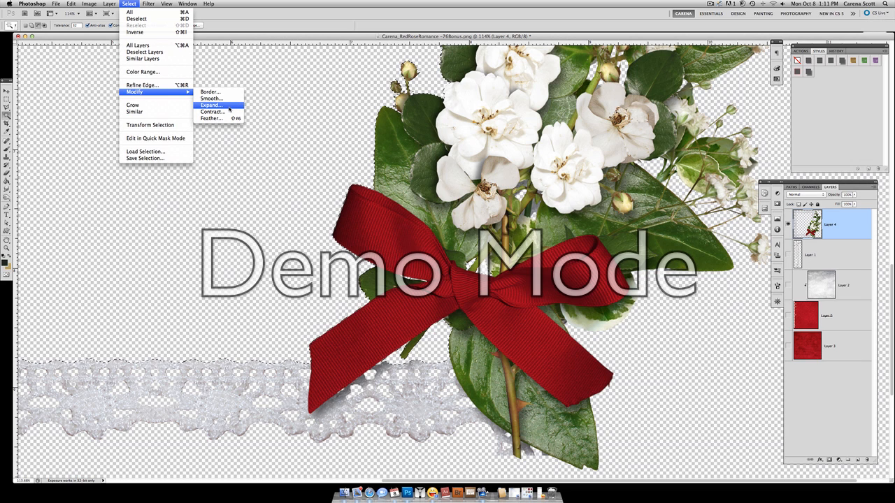
{"action": "left_click", "coordinate": [228, 106]}
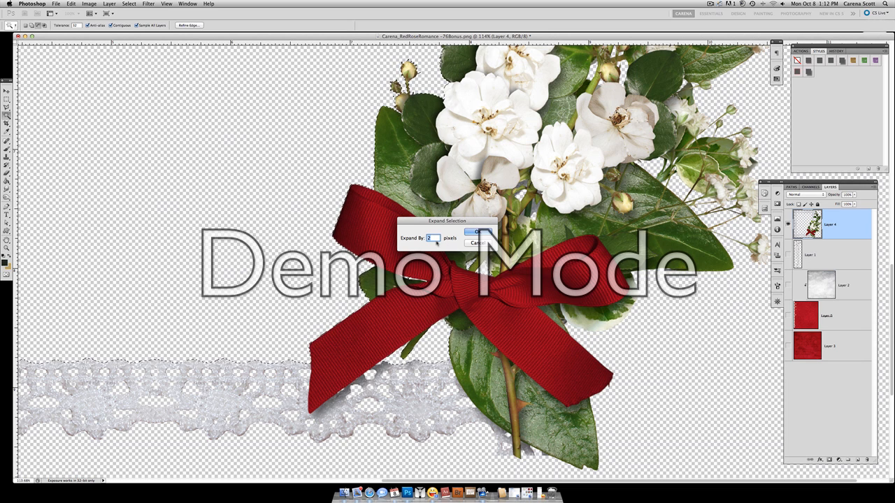
{"action": "type", "text": "5"}
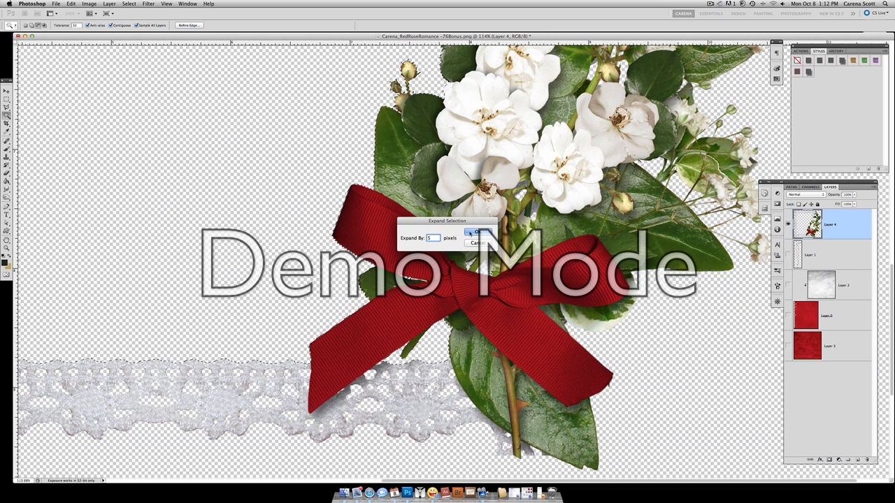
{"action": "left_click", "coordinate": [479, 232]}
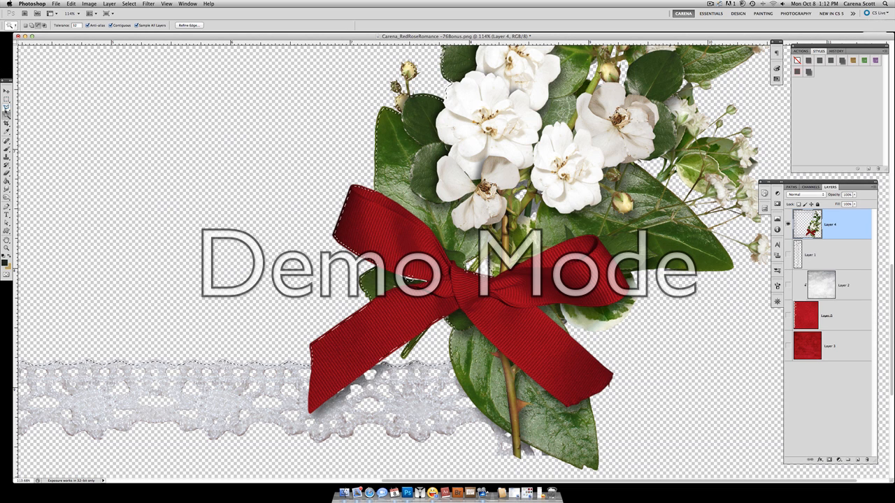
Step: Add the enclosed gap behind the red bow's upper loop to the frame selection with the Polygonal Lasso tool
{"action": "left_click", "coordinate": [6, 107]}
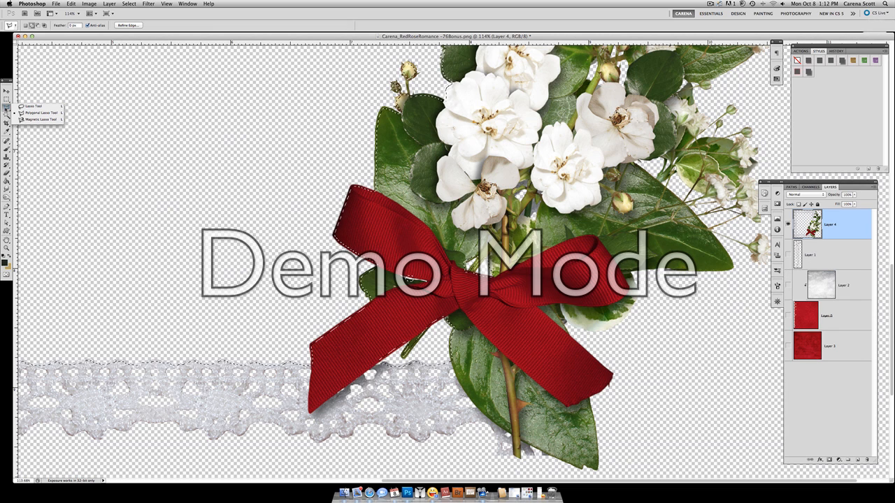
{"action": "left_click", "coordinate": [40, 115]}
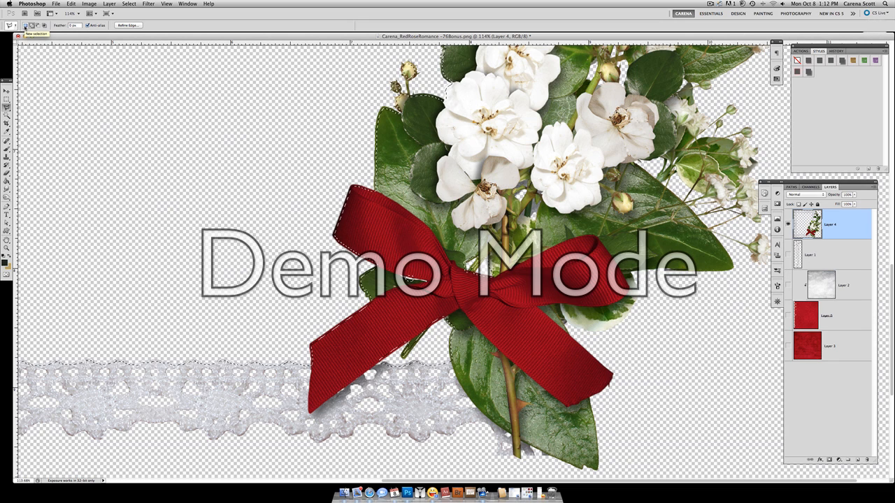
{"action": "left_click", "coordinate": [32, 25]}
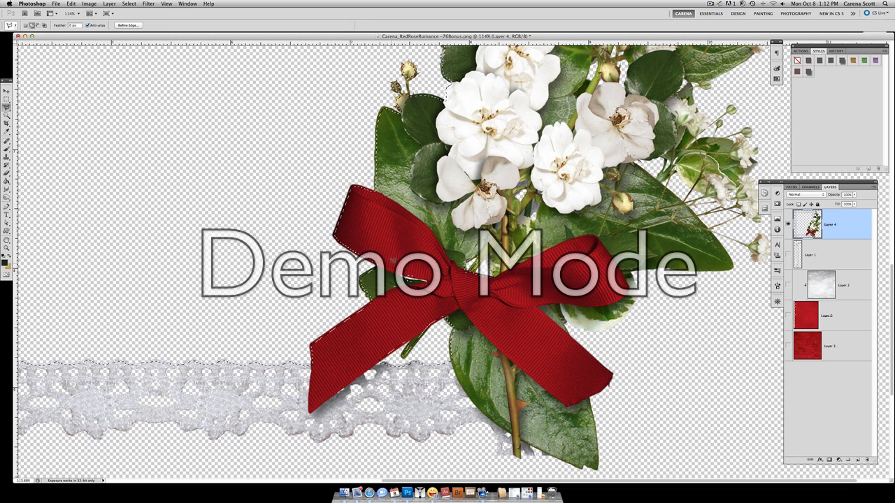
{"action": "left_click", "coordinate": [393, 264]}
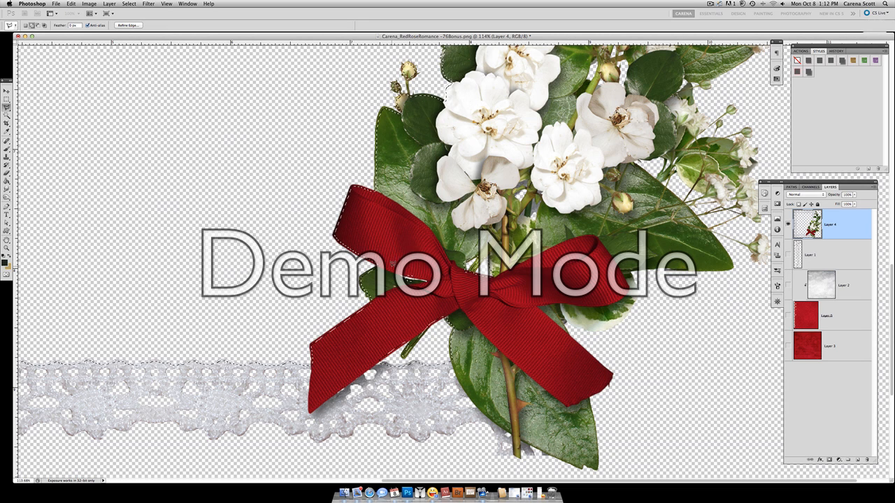
{"action": "left_click", "coordinate": [438, 272]}
{"action": "left_click", "coordinate": [396, 267]}
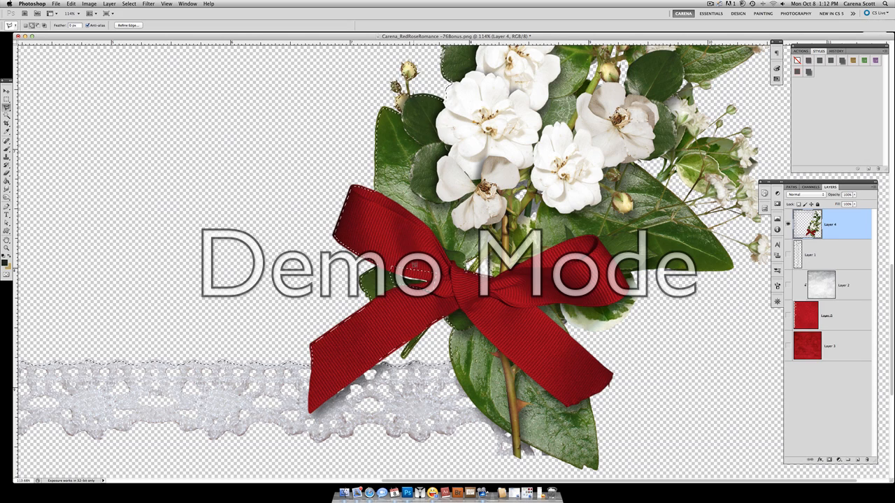
Step: Add an area across the lower white blossoms above the bow's knot to the selection with the Polygonal Lasso tool
{"action": "scroll", "coordinate": [448, 263], "scroll_direction": "up", "scroll_amount": 3}
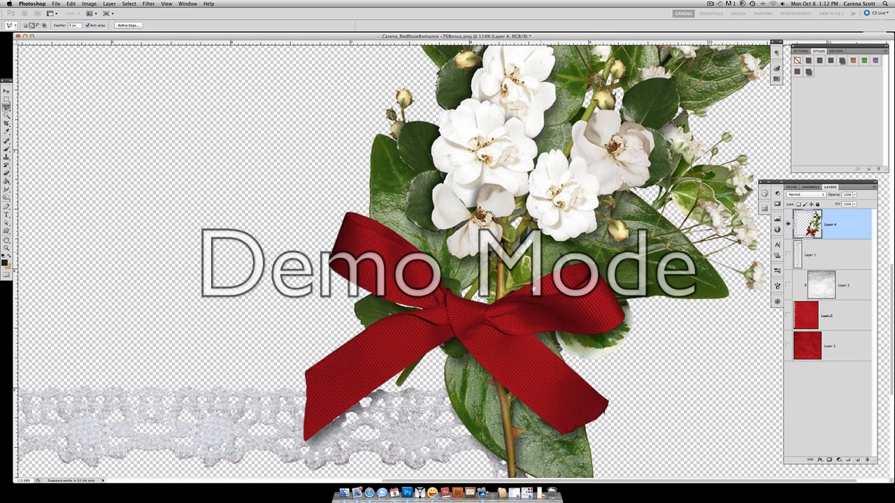
{"action": "left_click", "coordinate": [492, 199]}
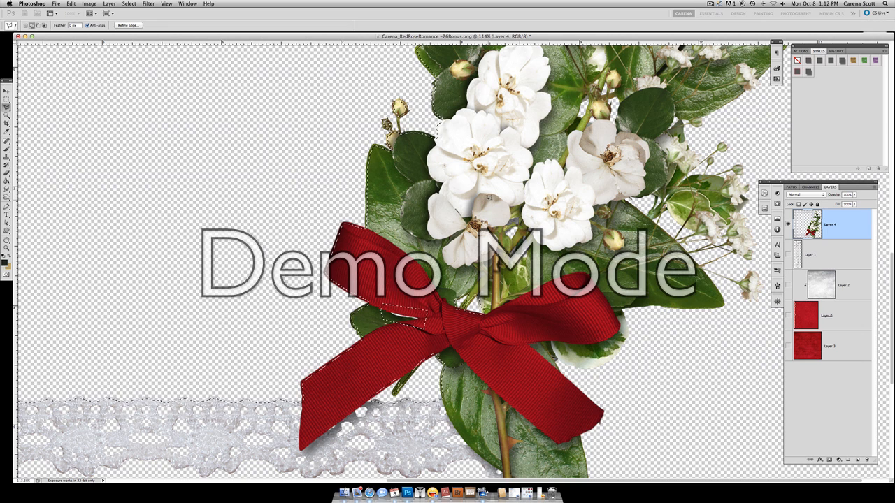
{"action": "left_click", "coordinate": [530, 197]}
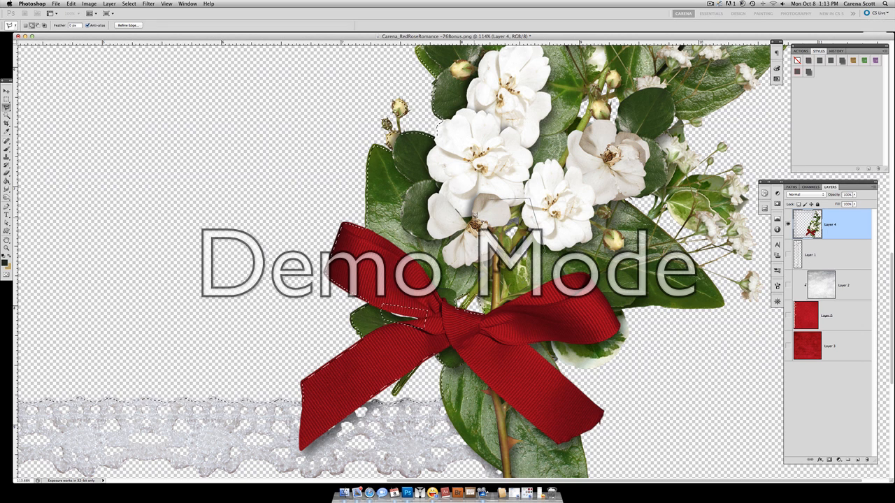
{"action": "left_click", "coordinate": [477, 216]}
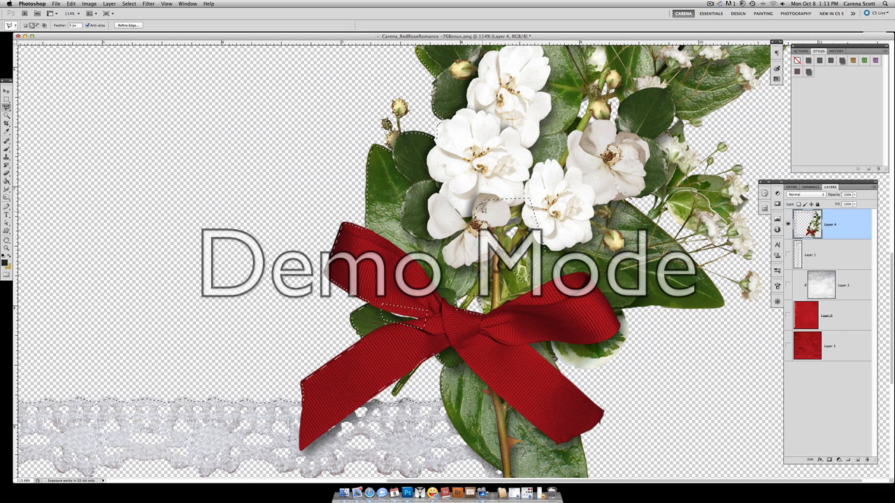
Step: Create a new layer directly below the lace frame cluster, above Layer 1, and name it photo mask
{"action": "left_click", "coordinate": [7, 239]}
{"action": "double_click", "coordinate": [6, 241]}
{"action": "left_click_drag", "start_coordinate": [228, 34], "coordinate": [393, 36]}
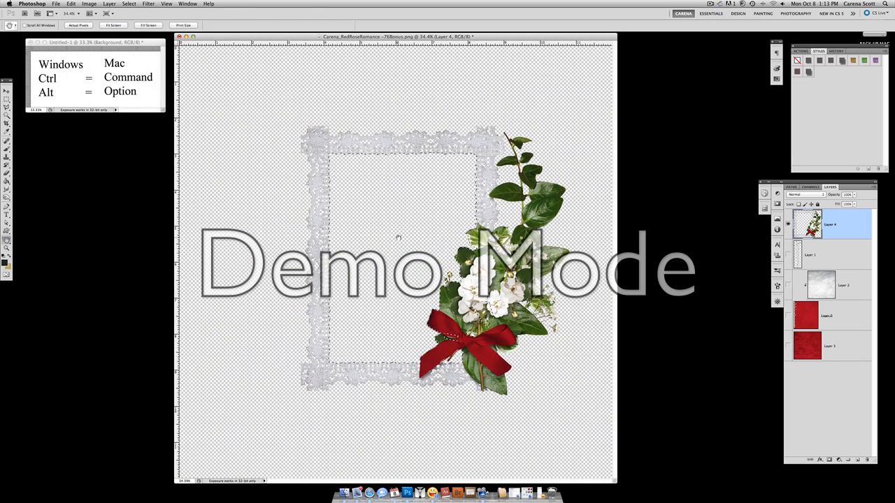
{"action": "left_click", "coordinate": [842, 256]}
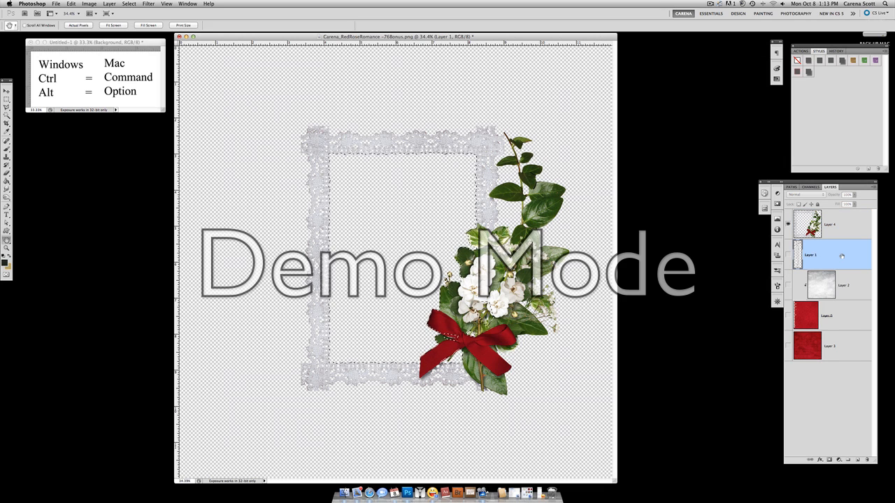
{"action": "left_click", "coordinate": [857, 460]}
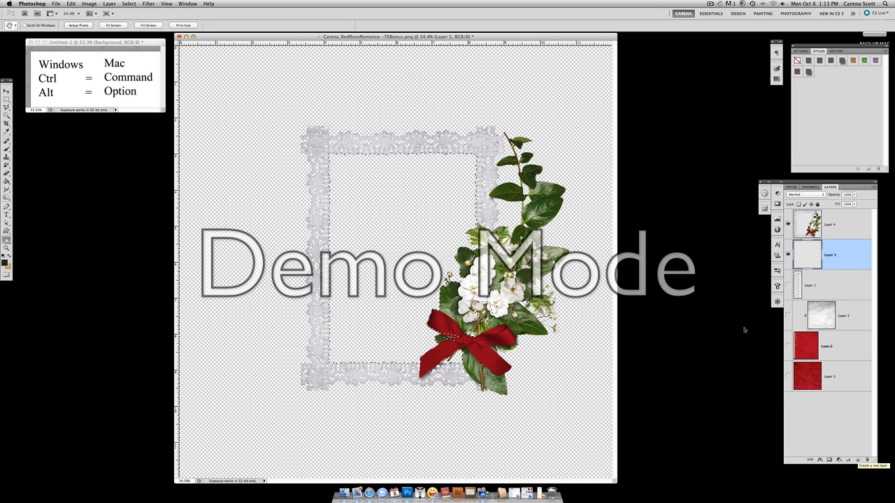
{"action": "double_click", "coordinate": [830, 257]}
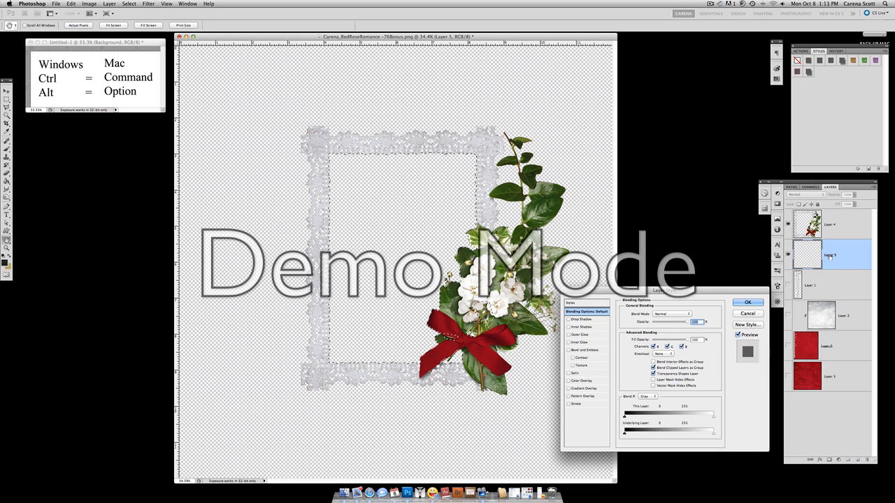
{"action": "left_click", "coordinate": [759, 315]}
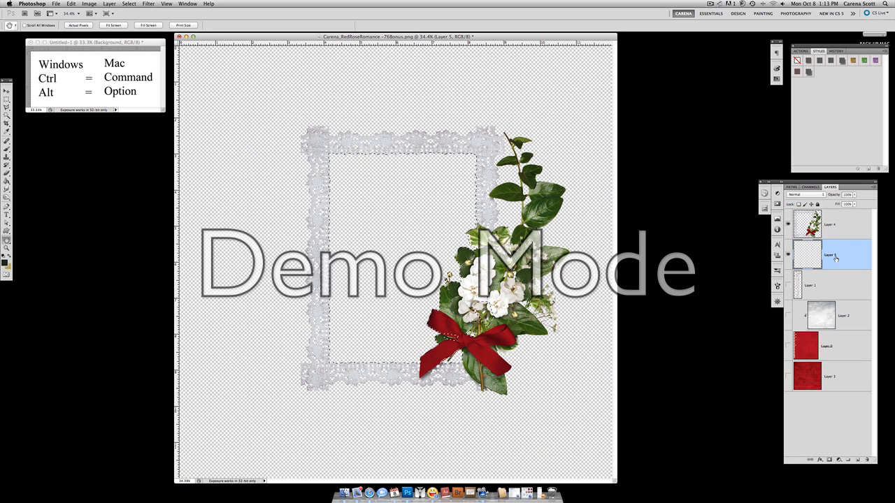
{"action": "double_click", "coordinate": [830, 255]}
{"action": "type", "text": "photo mask"}
{"action": "key", "text": "Return"}
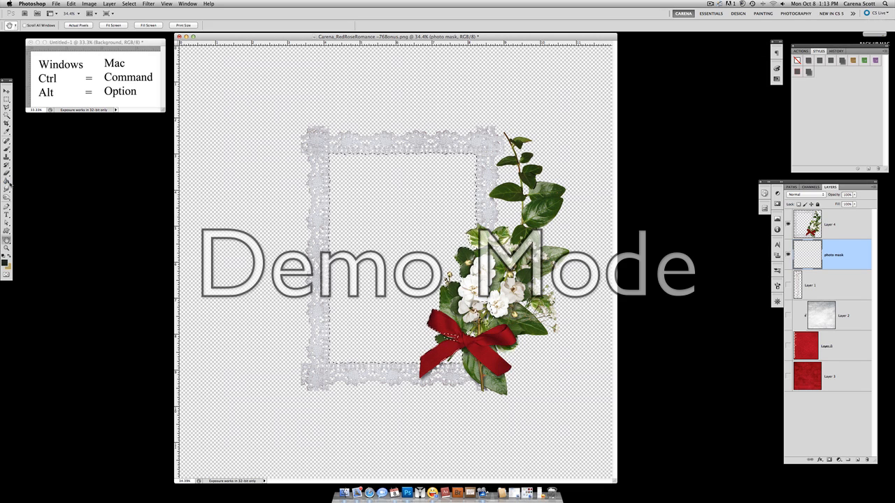
Step: Reset the foreground colour to black and fill the selected frame opening on the photo mask layer with the Paint Bucket tool
{"action": "left_click", "coordinate": [8, 181]}
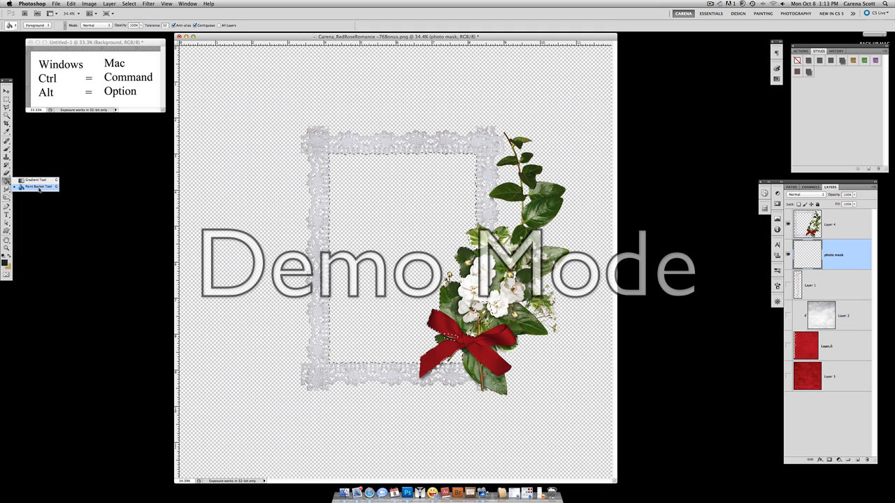
{"action": "left_click", "coordinate": [39, 188]}
{"action": "left_click", "coordinate": [10, 257]}
{"action": "left_click", "coordinate": [9, 257]}
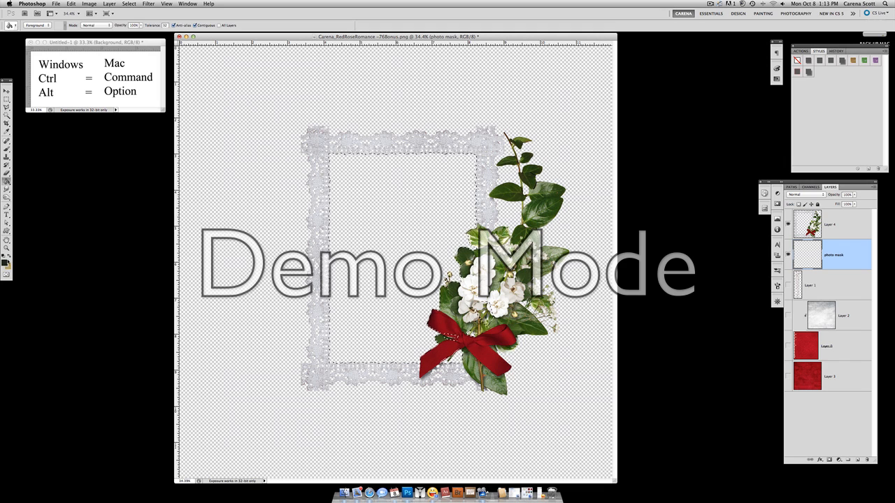
{"action": "left_click", "coordinate": [4, 257]}
{"action": "left_click", "coordinate": [404, 232]}
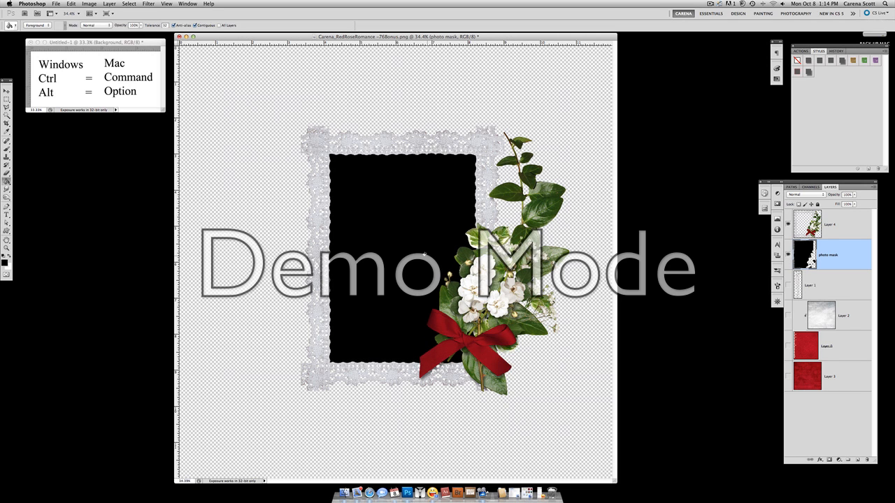
Step: Hide the lace frame cluster to check the shape of the black photo mask, and show the cluster again
{"action": "key", "text": "v"}
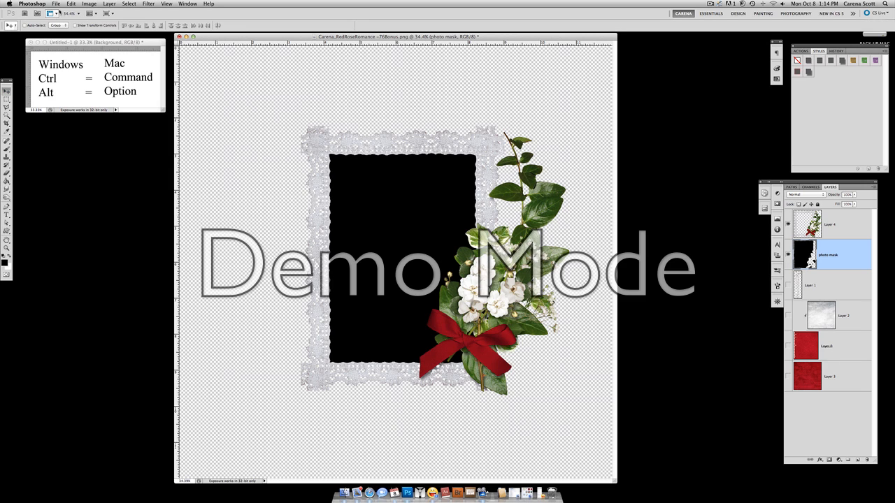
{"action": "left_click", "coordinate": [788, 225]}
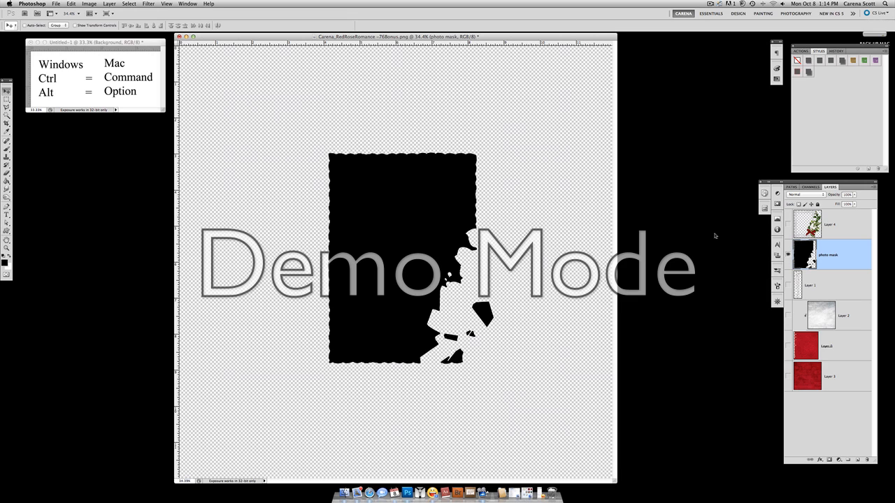
{"action": "left_click", "coordinate": [789, 225]}
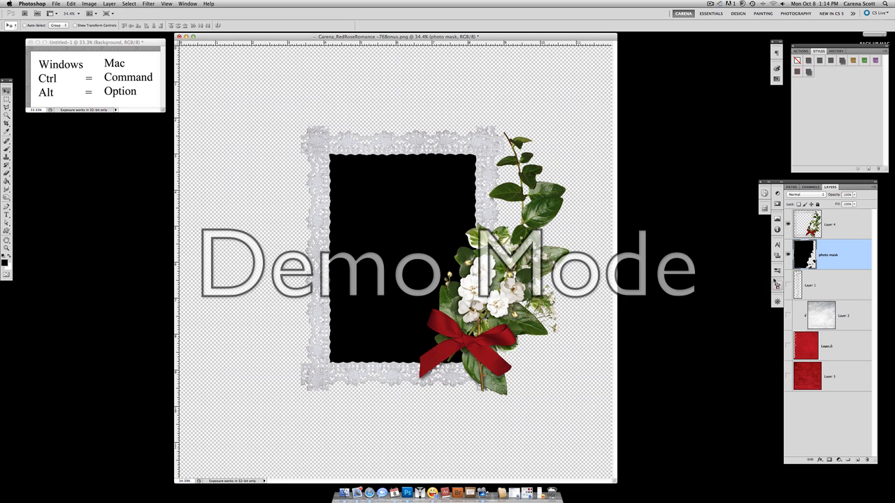
Step: Open IMG_8599.jpg and copy the photo into the cover document as a layer between the photo mask and the lace frame cluster
{"action": "left_click", "coordinate": [56, 4]}
{"action": "left_click", "coordinate": [66, 18]}
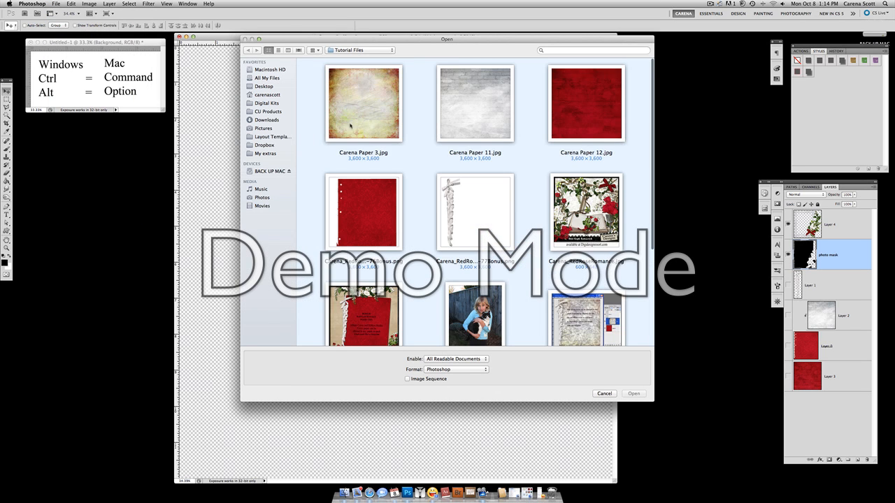
{"action": "scroll", "coordinate": [406, 251], "scroll_direction": "down", "scroll_amount": 3}
{"action": "left_click", "coordinate": [476, 230]}
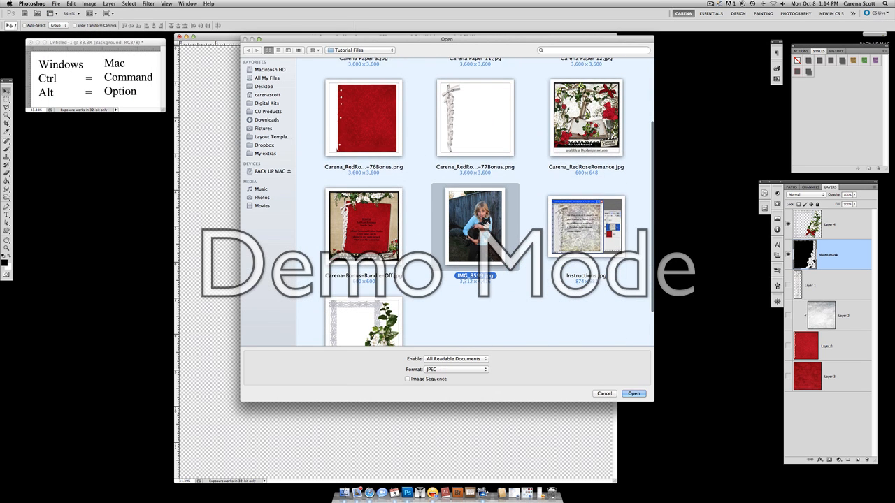
{"action": "left_click", "coordinate": [627, 394]}
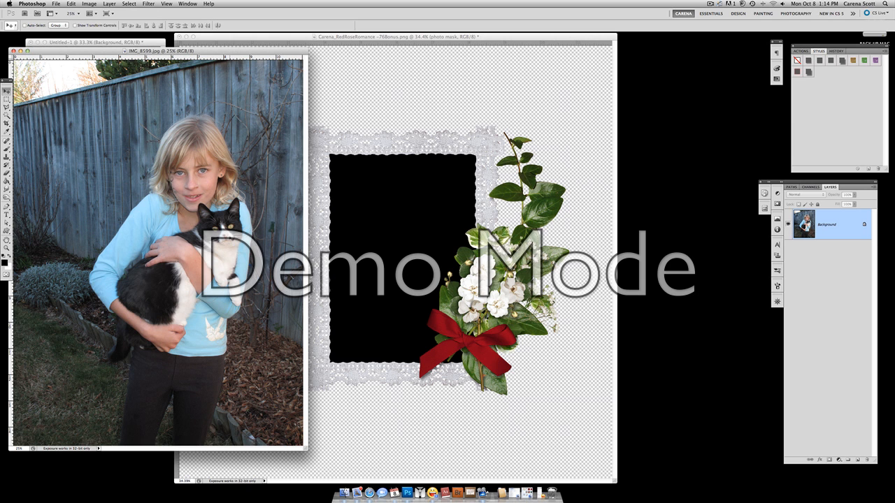
{"action": "left_click_drag", "start_coordinate": [230, 239], "coordinate": [412, 270]}
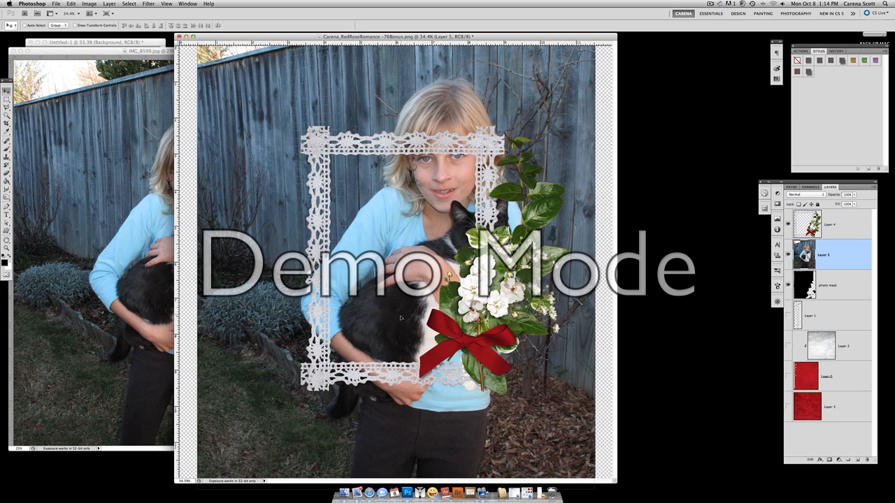
Step: Scale the photo down with Free Transform to about 53% and position it behind the lace frame
{"action": "left_click_drag", "start_coordinate": [413, 159], "coordinate": [408, 259]}
{"action": "key", "text": "super+t"}
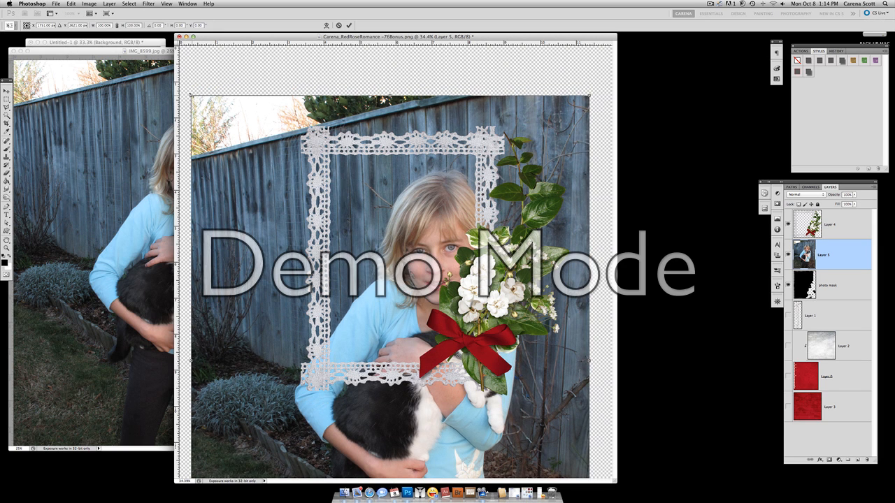
{"action": "left_click_drag", "start_coordinate": [191, 95], "coordinate": [339, 244]}
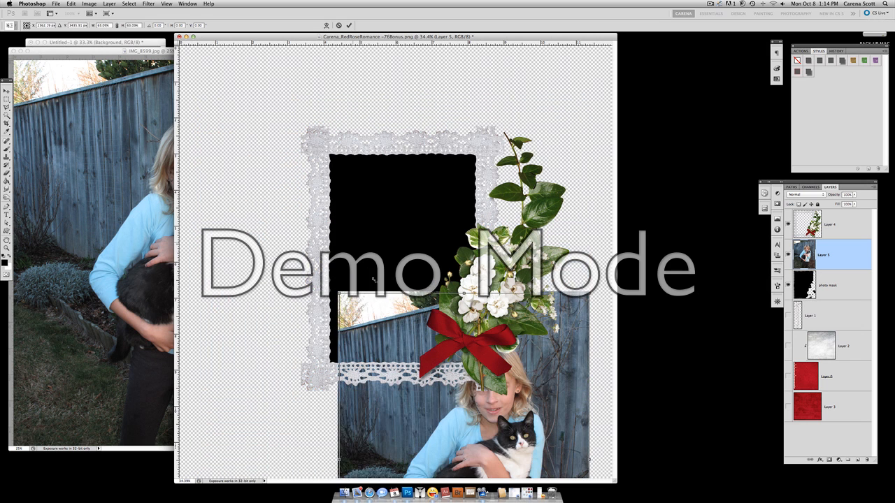
{"action": "left_click_drag", "start_coordinate": [406, 251], "coordinate": [406, 123]}
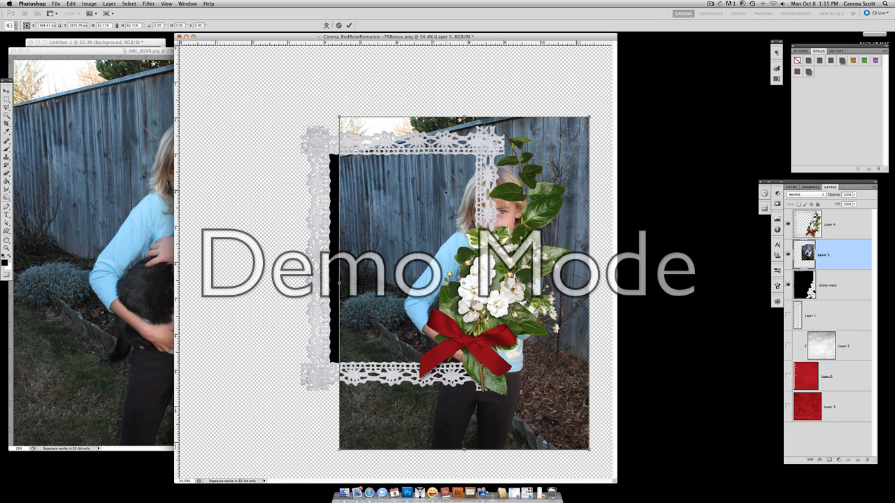
{"action": "left_click_drag", "start_coordinate": [445, 193], "coordinate": [390, 190]}
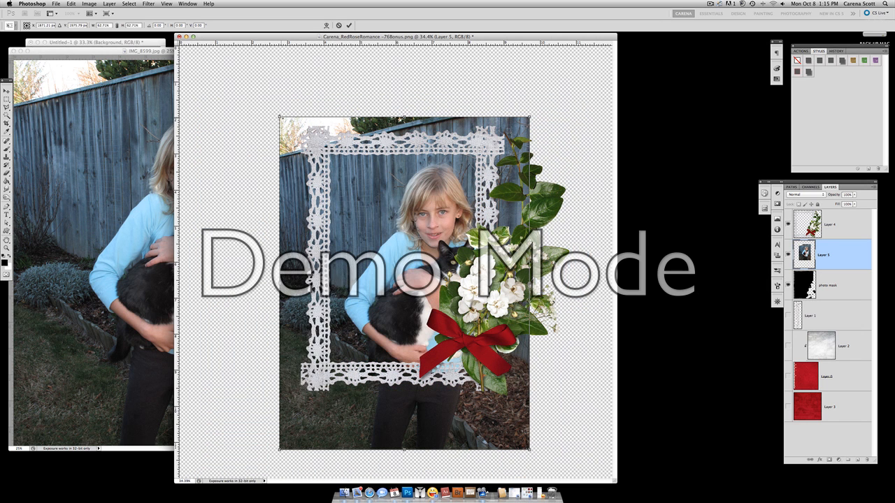
{"action": "left_click_drag", "start_coordinate": [281, 117], "coordinate": [317, 167]}
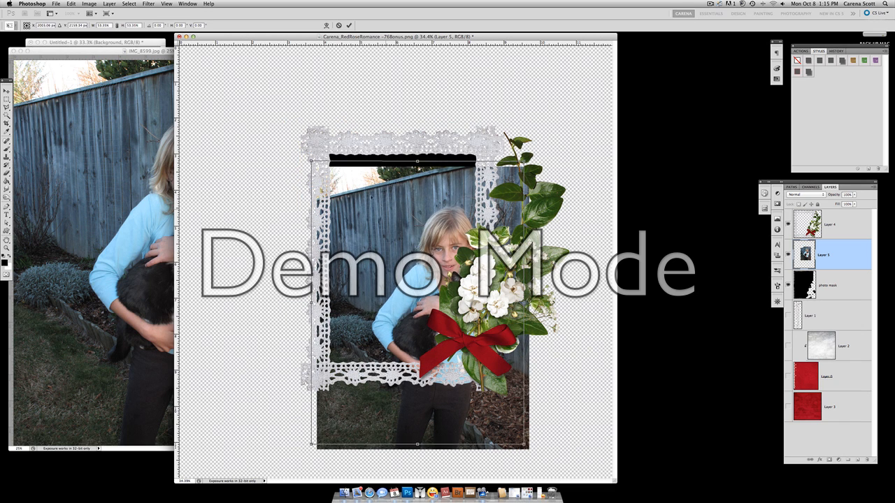
{"action": "left_click_drag", "start_coordinate": [386, 194], "coordinate": [363, 173]}
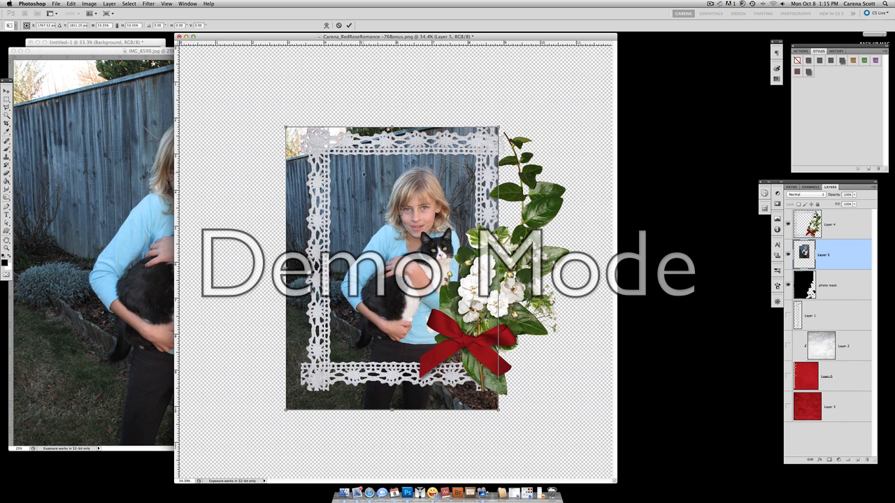
Step: Lock the photo's width-to-height proportions, scale it to about 52% and shift it up behind the lace frame
{"action": "left_click_drag", "start_coordinate": [285, 126], "coordinate": [250, 131]}
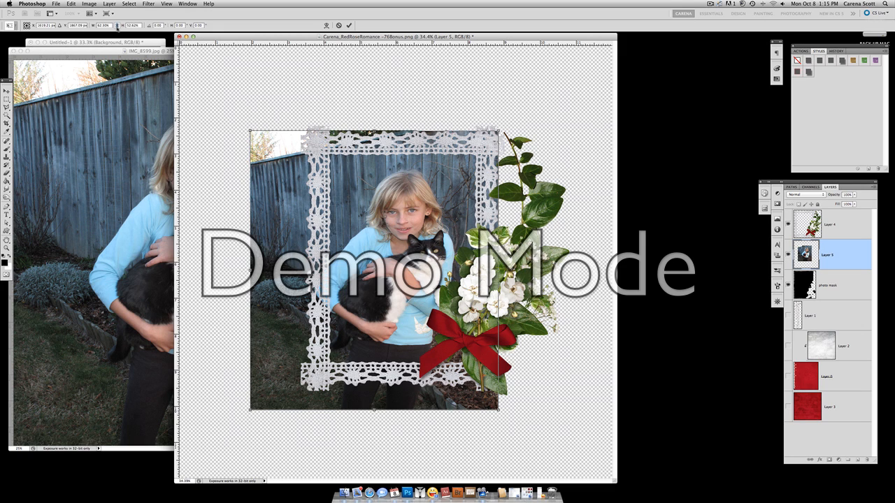
{"action": "left_click", "coordinate": [117, 26]}
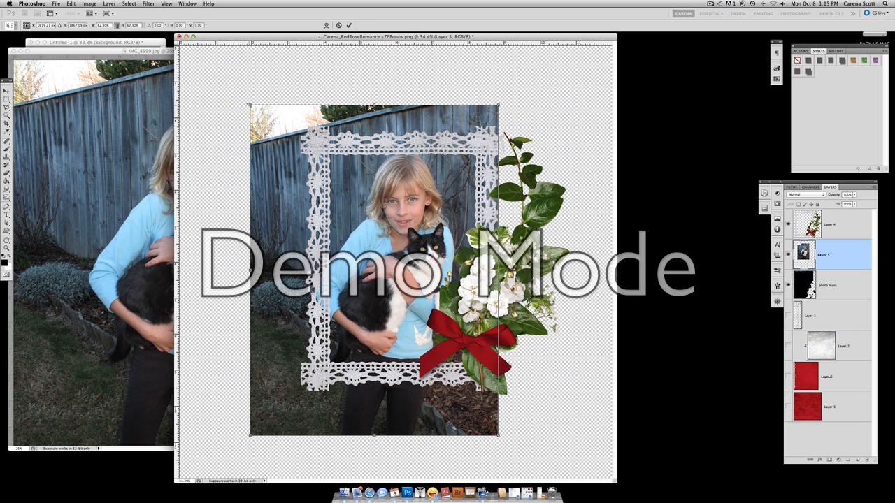
{"action": "left_click_drag", "start_coordinate": [249, 105], "coordinate": [291, 160]}
{"action": "left_click_drag", "start_coordinate": [375, 182], "coordinate": [375, 162]}
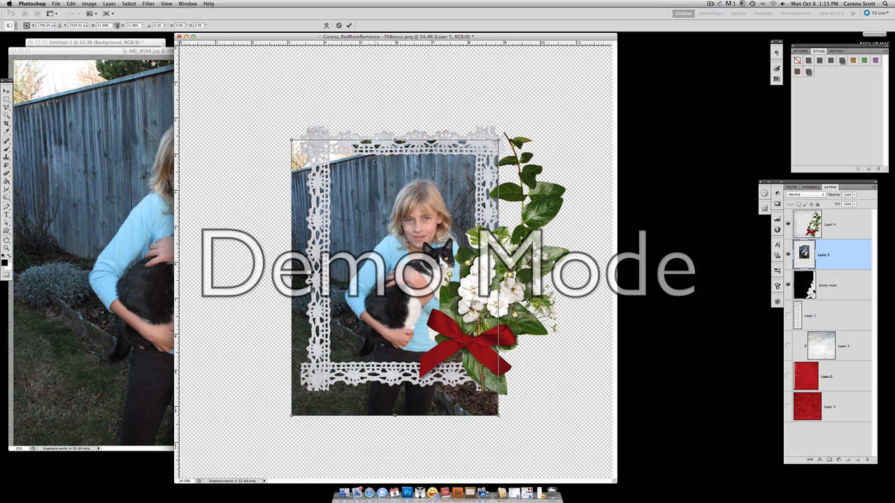
Step: Nudge the photo left until the girl and cat sit within the lace frame's opening, and apply the transform
{"action": "key", "text": "Left"}
{"action": "key", "text": "Left"}
{"action": "key", "text": "Left"}
{"action": "key", "text": "Left"}
{"action": "key", "text": "Left"}
{"action": "key", "text": "Left"}
{"action": "key", "text": "Left"}
{"action": "key", "text": "Left"}
{"action": "key", "text": "Left"}
{"action": "key", "text": "Left"}
{"action": "key", "text": "Left"}
{"action": "key", "text": "Left"}
{"action": "key", "text": "Left"}
{"action": "key", "text": "Left"}
{"action": "key", "text": "Left"}
{"action": "key", "text": "Left"}
{"action": "key", "text": "Left"}
{"action": "key", "text": "Left"}
{"action": "key", "text": "Left"}
{"action": "key", "text": "Left"}
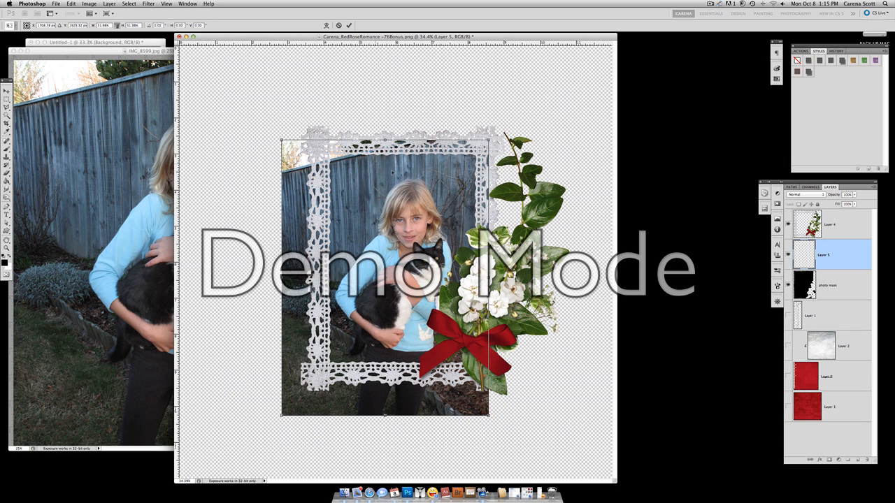
{"action": "key", "text": "Left"}
{"action": "key", "text": "Left"}
{"action": "key", "text": "Left"}
{"action": "key", "text": "Left"}
{"action": "key", "text": "Left"}
{"action": "key", "text": "Left"}
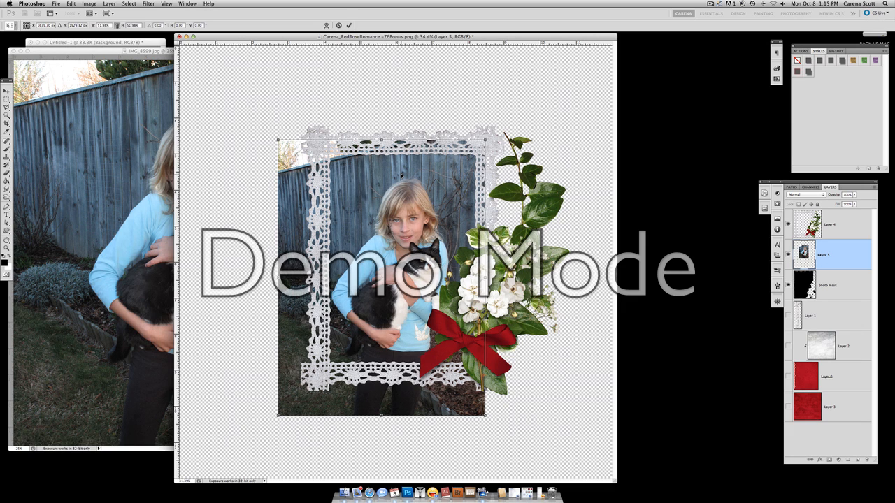
{"action": "left_click", "coordinate": [349, 26]}
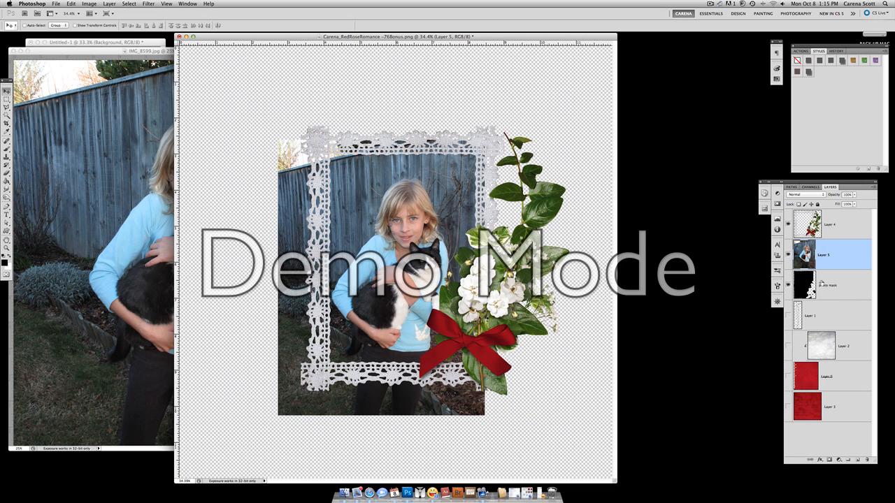
Step: Clip the photo layer to the photo mask, checking the cropped shape with the lace frame cluster temporarily hidden
{"action": "left_click", "coordinate": [854, 269], "text": "alt"}
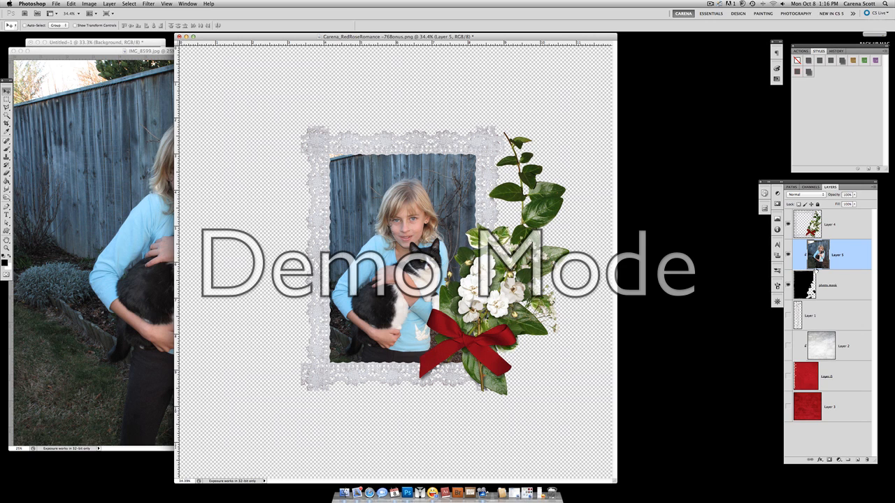
{"action": "left_click", "coordinate": [788, 222]}
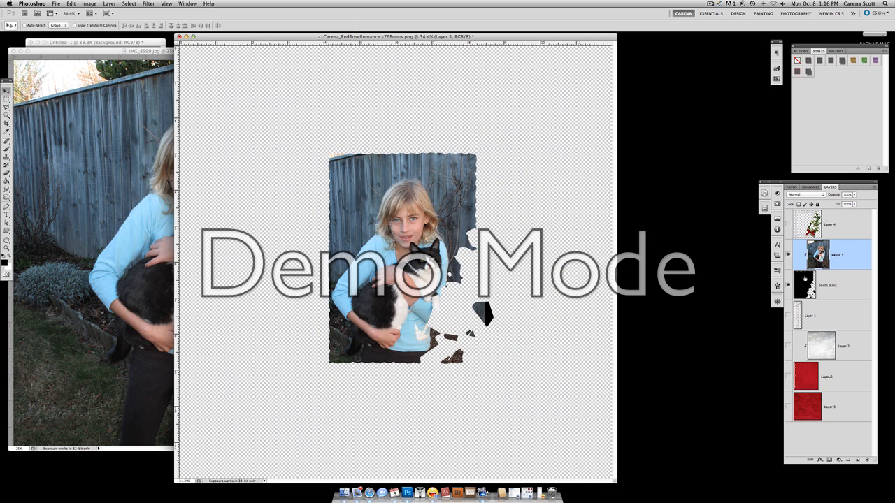
{"action": "left_click", "coordinate": [787, 224]}
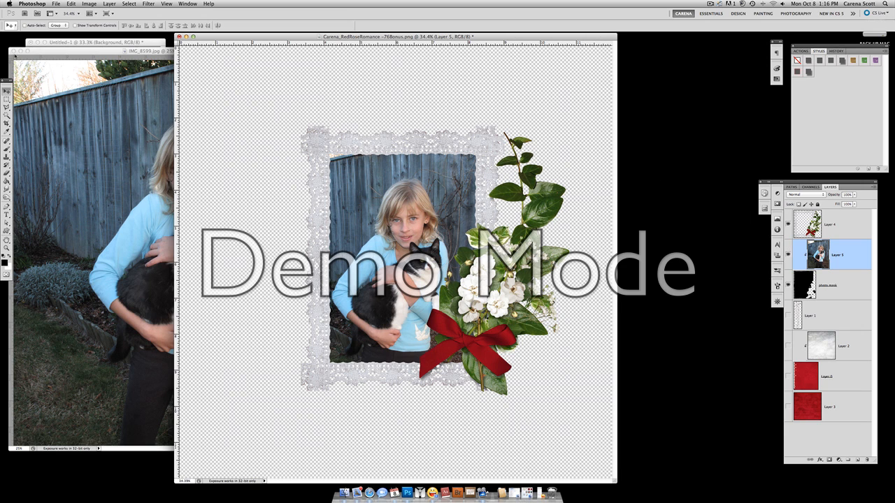
Step: Close IMG_8599.jpg and show the hidden ribbon, paper and template layers of the cover again
{"action": "left_click", "coordinate": [13, 52]}
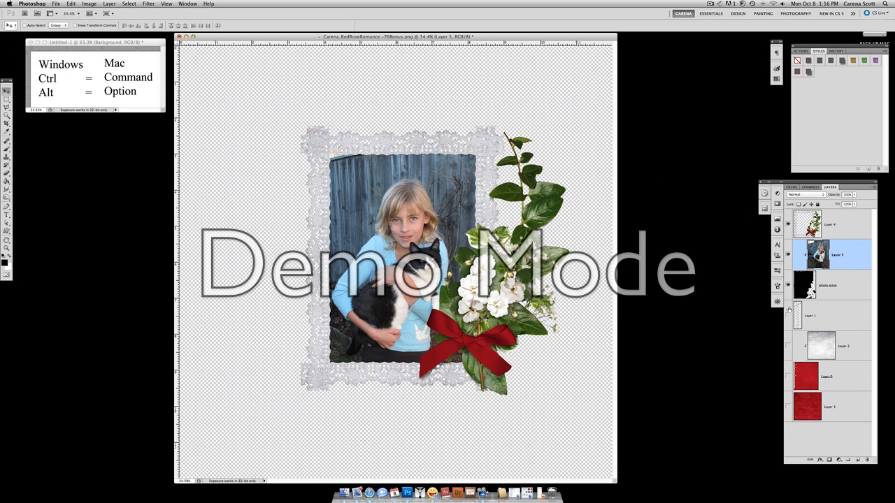
{"action": "left_click_drag", "start_coordinate": [790, 310], "coordinate": [787, 414]}
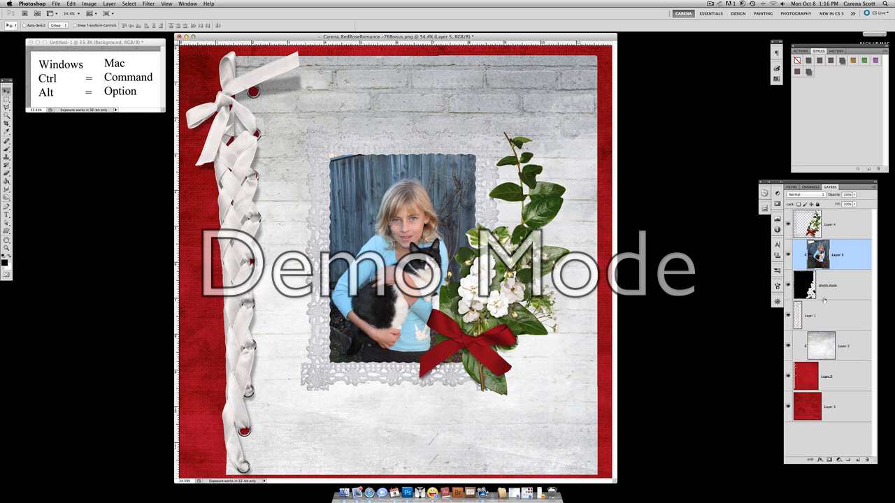
Step: Give the lace frame cluster the Carena Short shadow layer style, after trying the neighbouring shadow style for comparison
{"action": "left_click", "coordinate": [848, 231]}
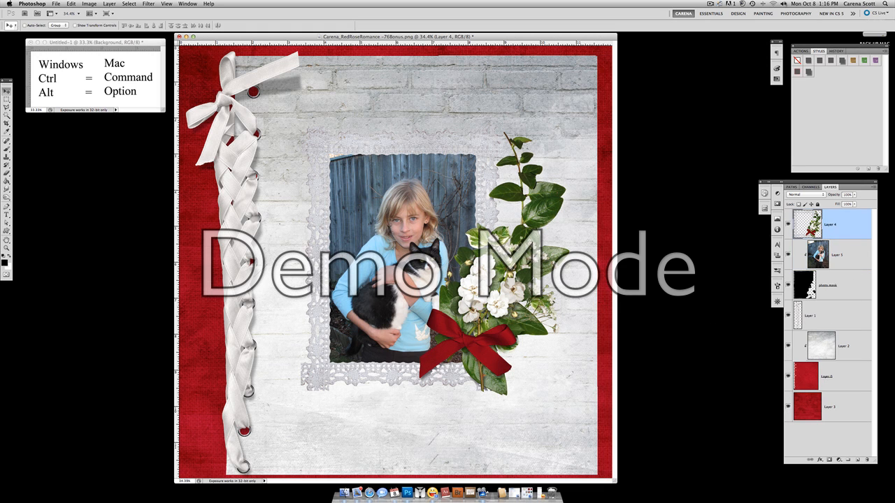
{"action": "left_click", "coordinate": [819, 61]}
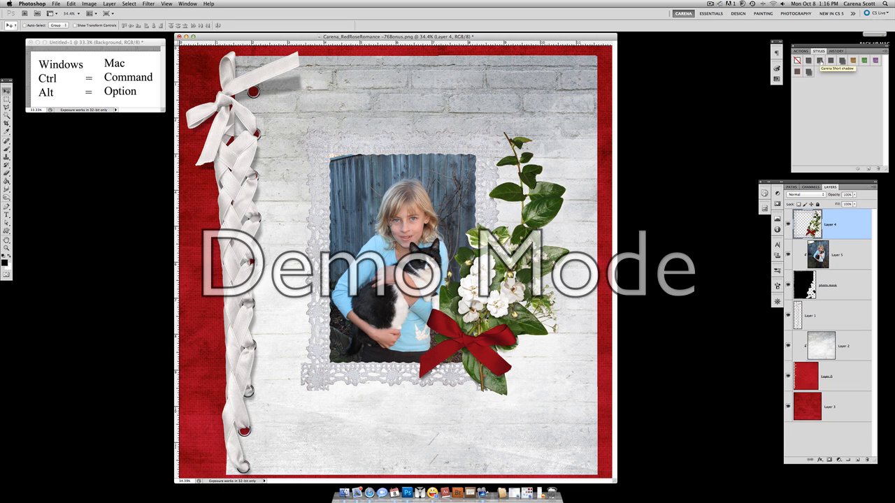
{"action": "left_click", "coordinate": [830, 61]}
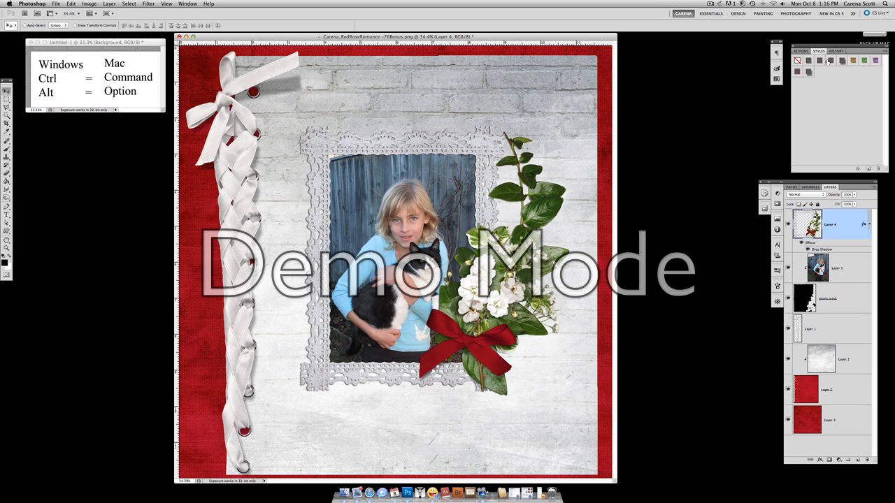
{"action": "left_click", "coordinate": [820, 62]}
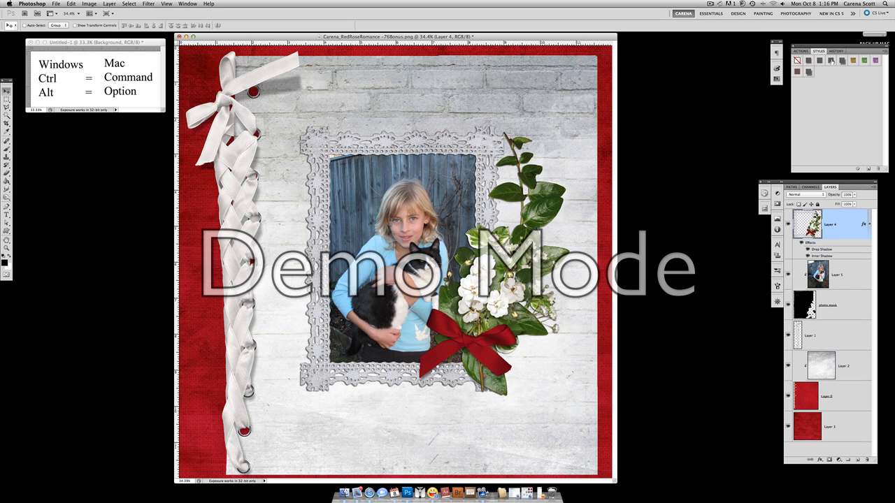
{"action": "left_click", "coordinate": [831, 61]}
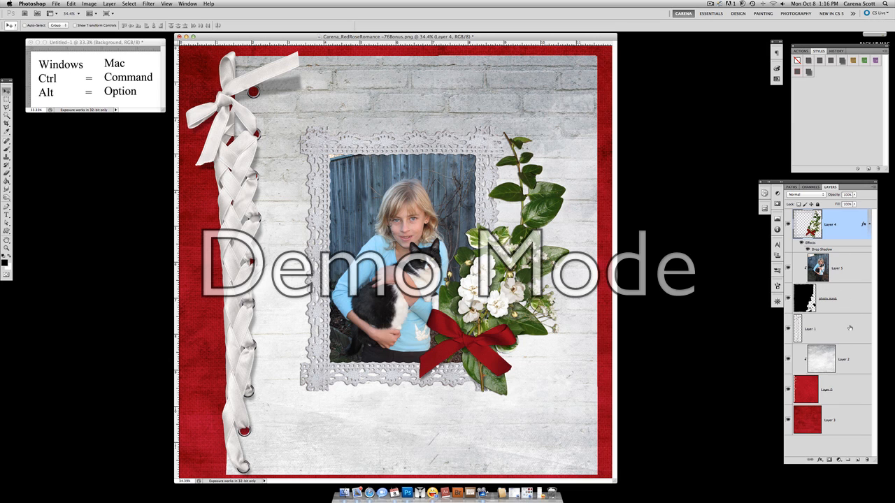
Step: Scale all cover layers above the red background paper together to about 87%, positioned centrally on it and rotated about 3.7° clockwise
{"action": "left_click", "coordinate": [840, 394]}
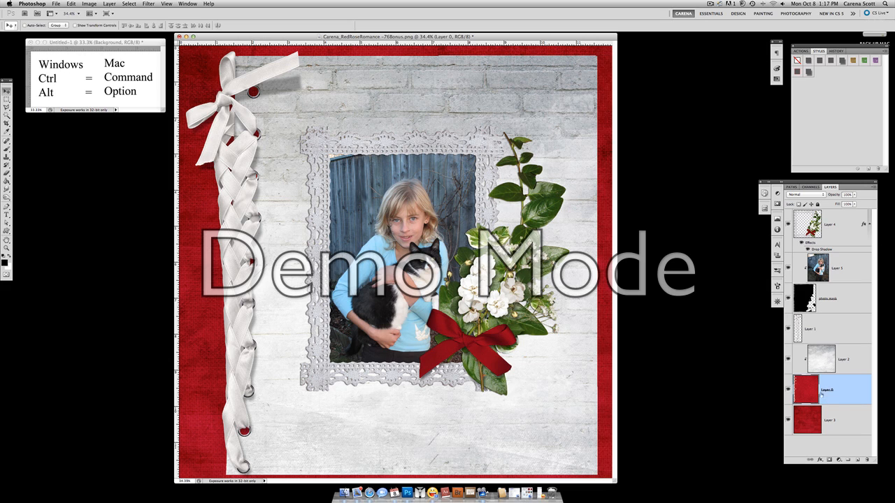
{"action": "left_click", "coordinate": [847, 222], "text": "super"}
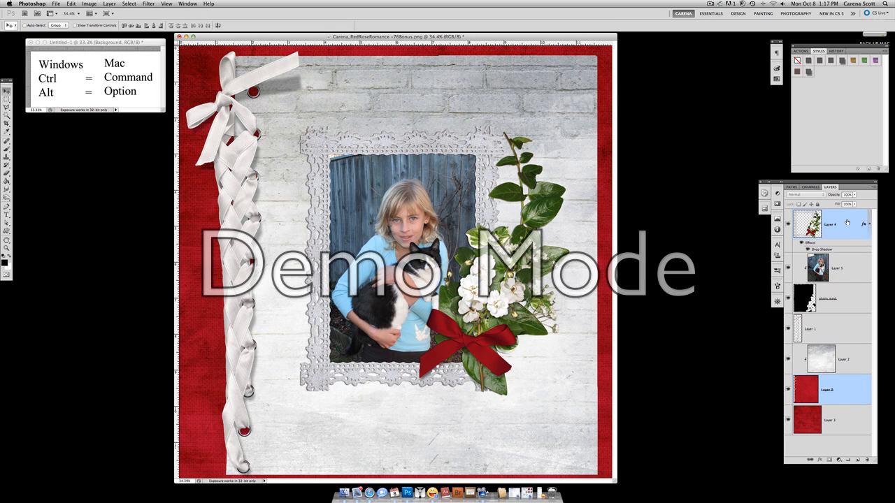
{"action": "left_click", "coordinate": [850, 401]}
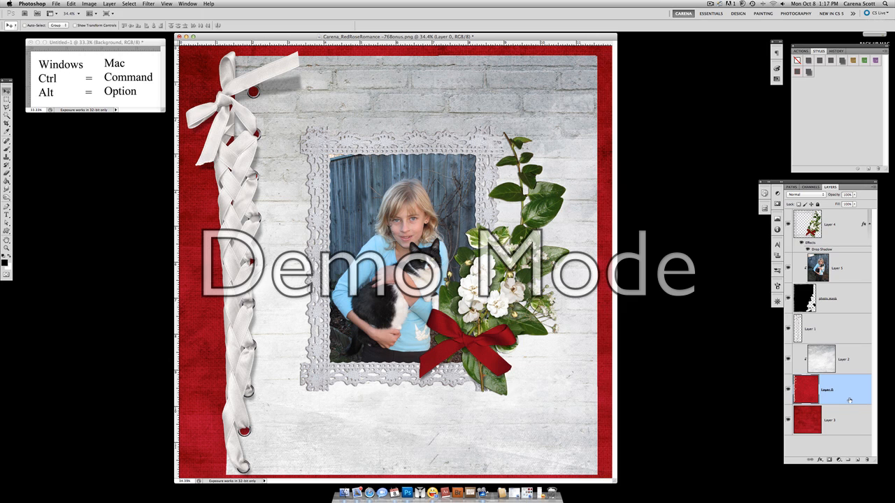
{"action": "left_click", "coordinate": [840, 238], "text": "shift"}
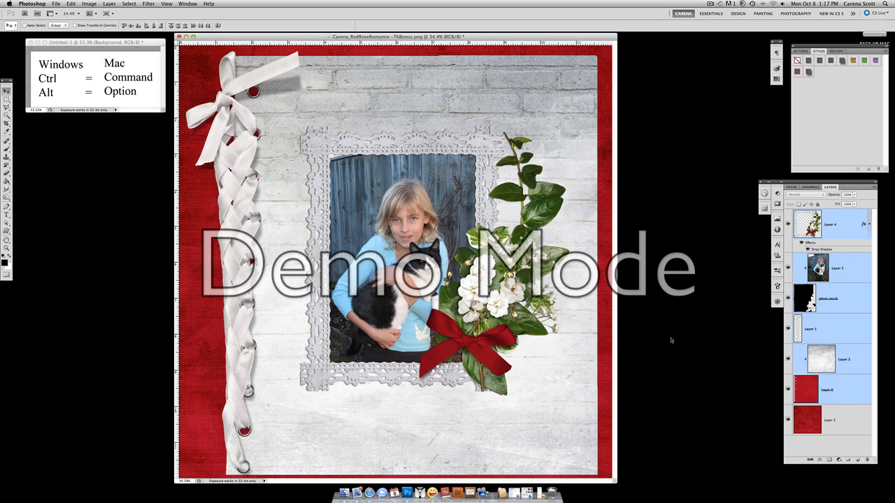
{"action": "key", "text": "super+t"}
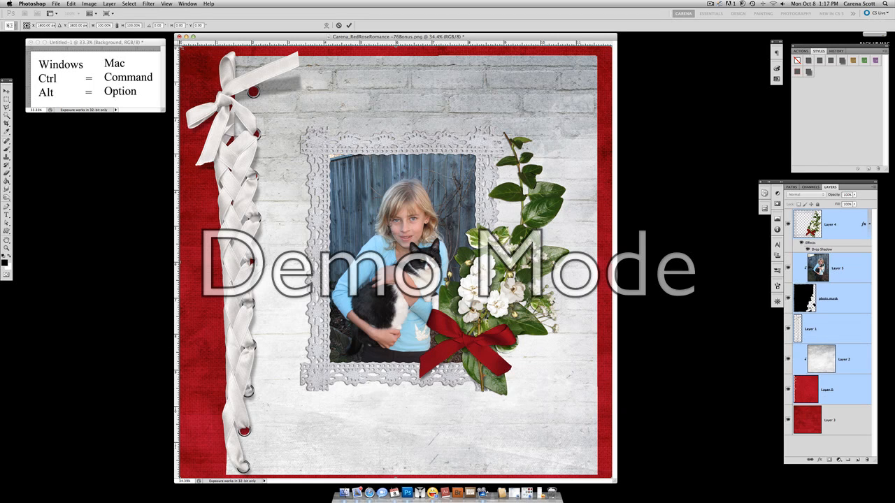
{"action": "left_click_drag", "start_coordinate": [180, 44], "coordinate": [235, 104]}
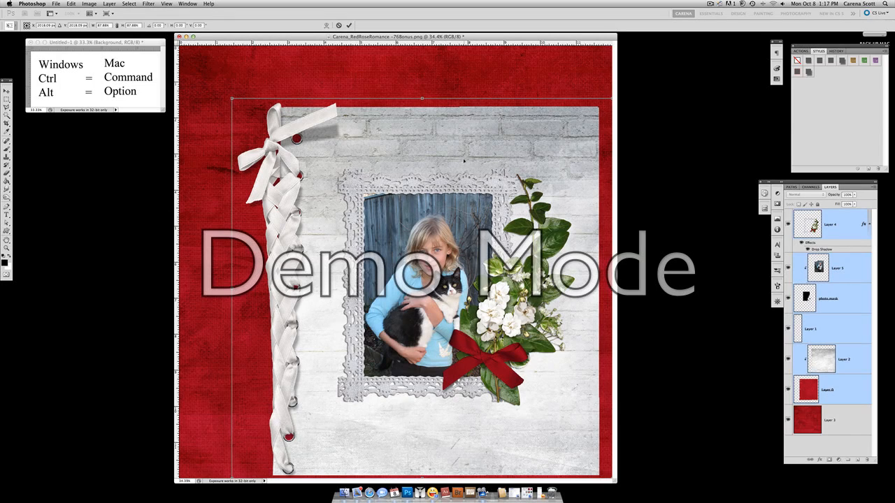
{"action": "left_click_drag", "start_coordinate": [463, 160], "coordinate": [426, 131]}
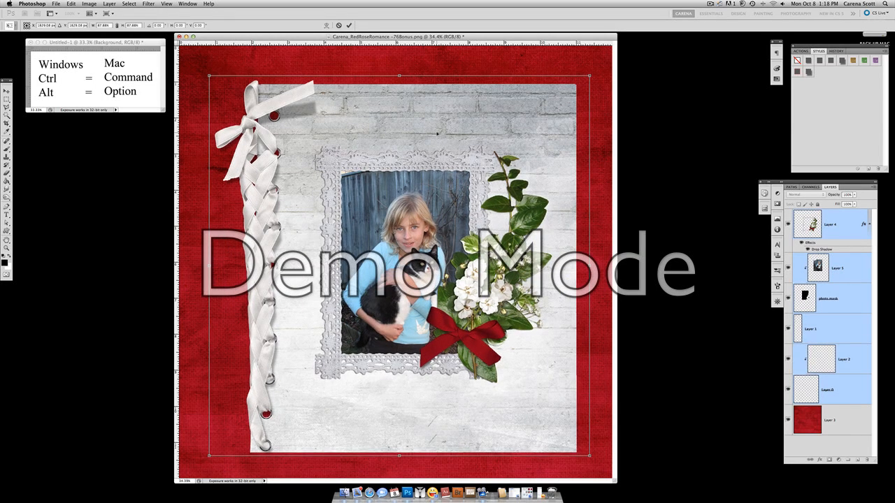
{"action": "left_click_drag", "start_coordinate": [210, 76], "coordinate": [217, 62]}
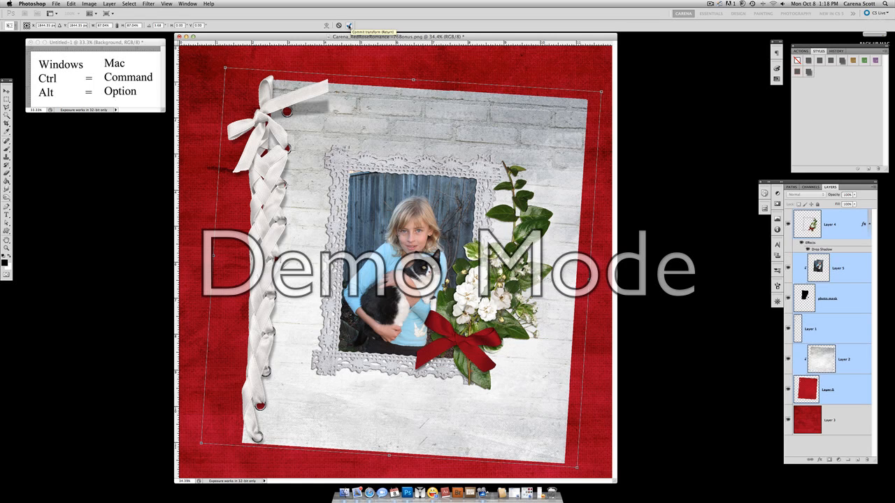
{"action": "left_click", "coordinate": [349, 26]}
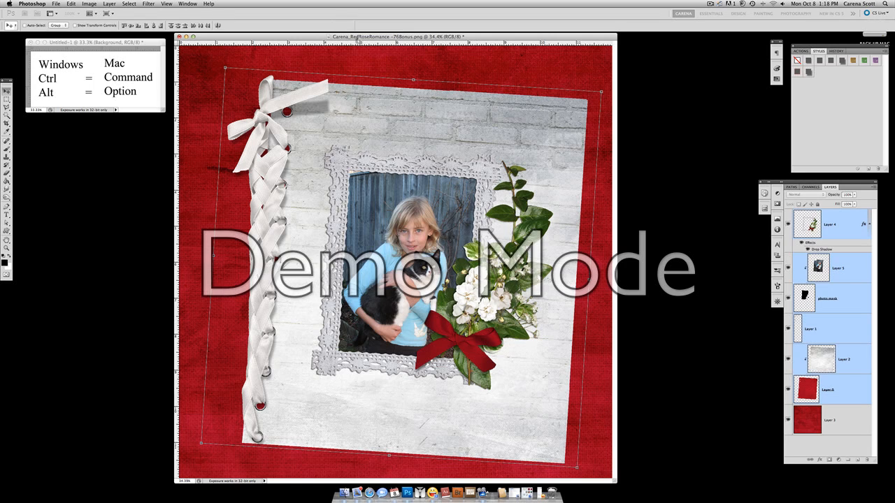